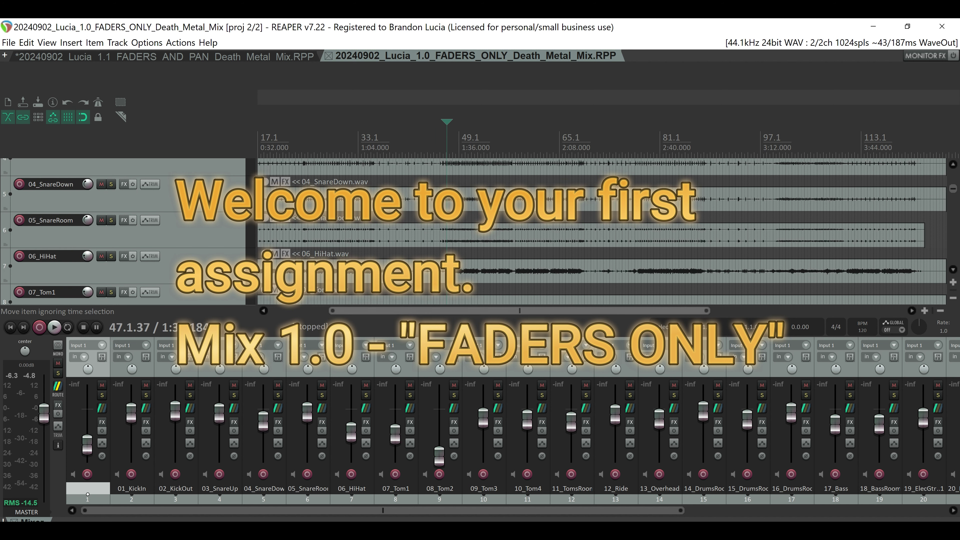
Pull the volume faders of tracks 01_KickIn through 07_Tom1 all the way down to -inf dB
{"action": "left_click_drag", "start_coordinate": [520, 311], "coordinate": [476, 311]}
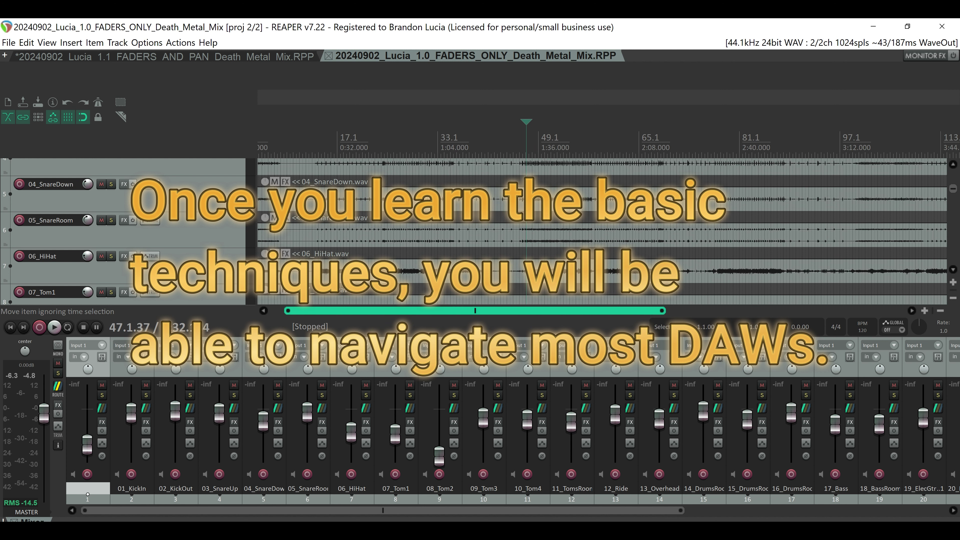
{"action": "left_click_drag", "start_coordinate": [475, 311], "coordinate": [463, 311]}
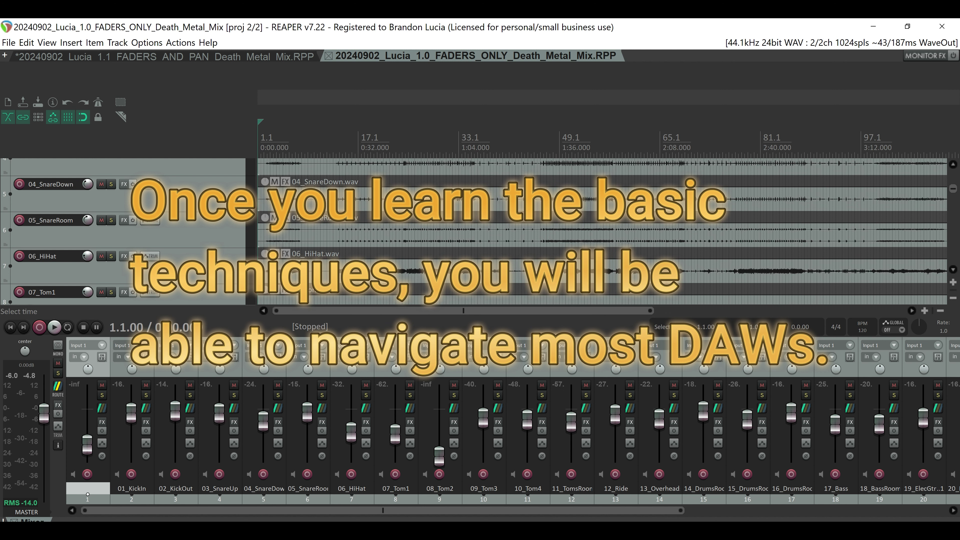
{"action": "scroll", "coordinate": [603, 231], "scroll_direction": "down", "scroll_amount": 1}
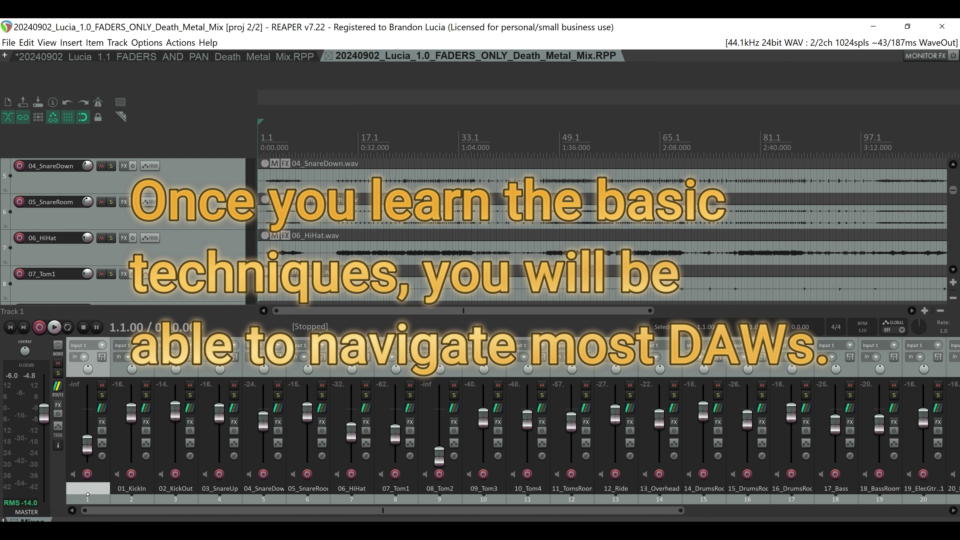
{"action": "scroll", "coordinate": [601, 230], "scroll_direction": "down", "scroll_amount": 10}
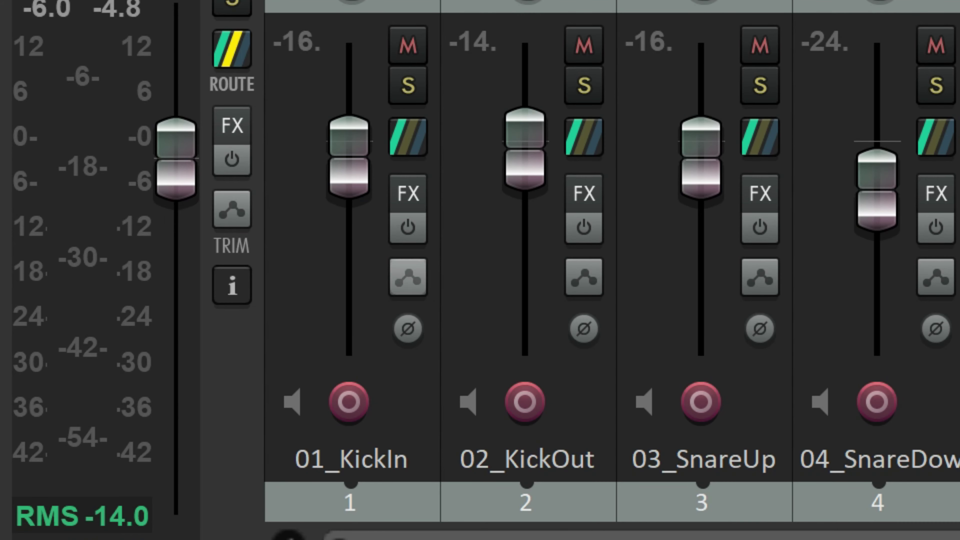
{"action": "left_click_drag", "start_coordinate": [349, 157], "coordinate": [431, 514]}
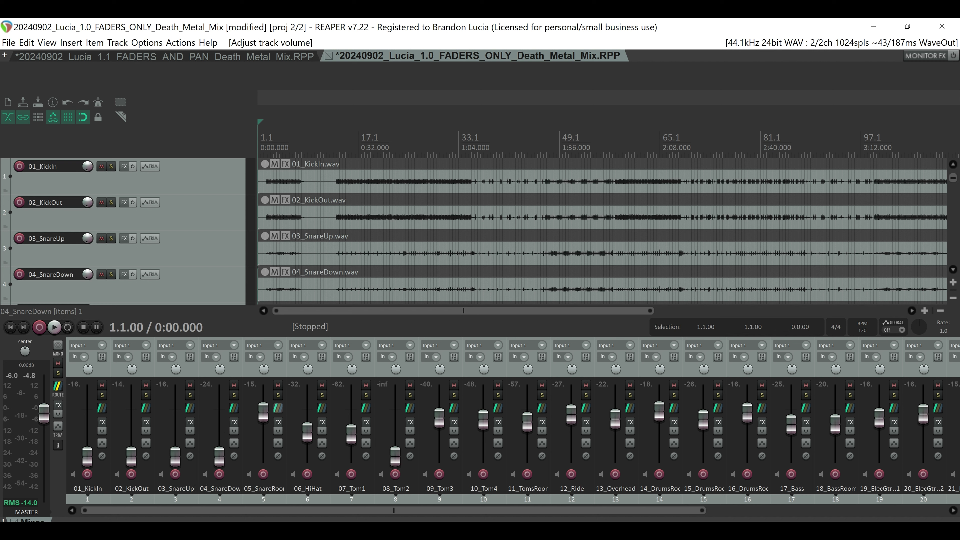
{"action": "left_click_drag", "start_coordinate": [263, 413], "coordinate": [264, 459]}
{"action": "left_click_drag", "start_coordinate": [307, 432], "coordinate": [308, 459]}
{"action": "left_click_drag", "start_coordinate": [351, 434], "coordinate": [354, 469]}
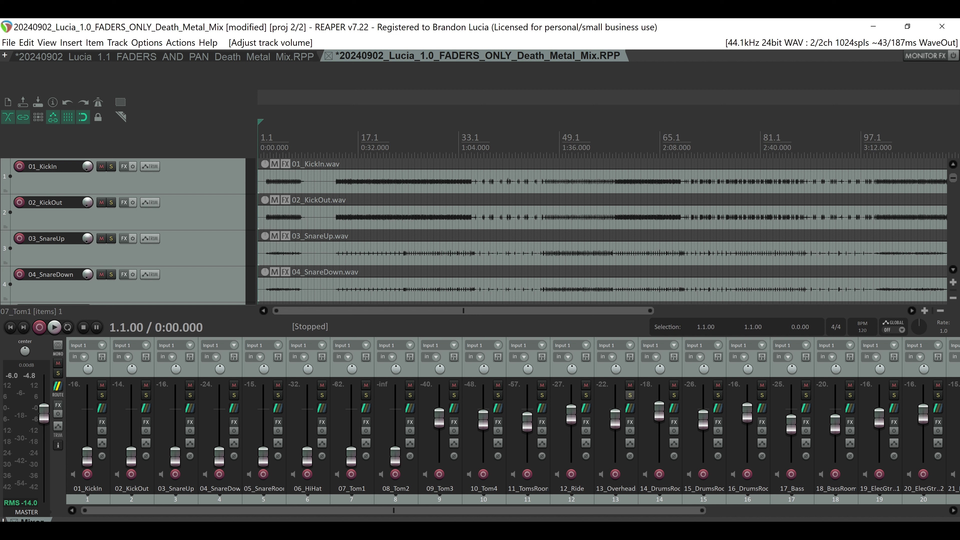
Pull the volume faders of the remaining drum tracks, up to drum room track 16, down to -inf dB
{"action": "left_click_drag", "start_coordinate": [616, 416], "coordinate": [616, 457]}
{"action": "left_click_drag", "start_coordinate": [571, 414], "coordinate": [571, 457]}
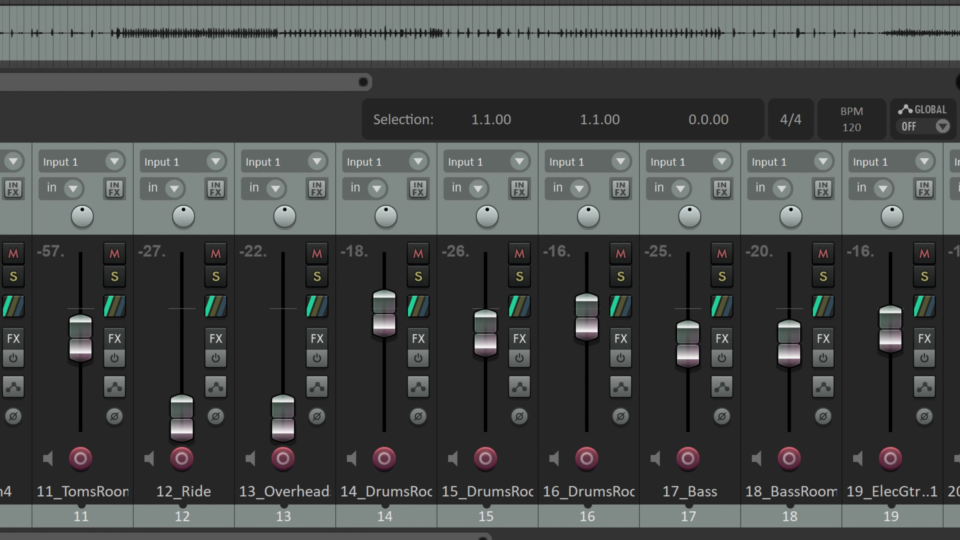
{"action": "left_click_drag", "start_coordinate": [81, 338], "coordinate": [78, 450]}
{"action": "left_click_drag", "start_coordinate": [7, 335], "coordinate": [7, 404]}
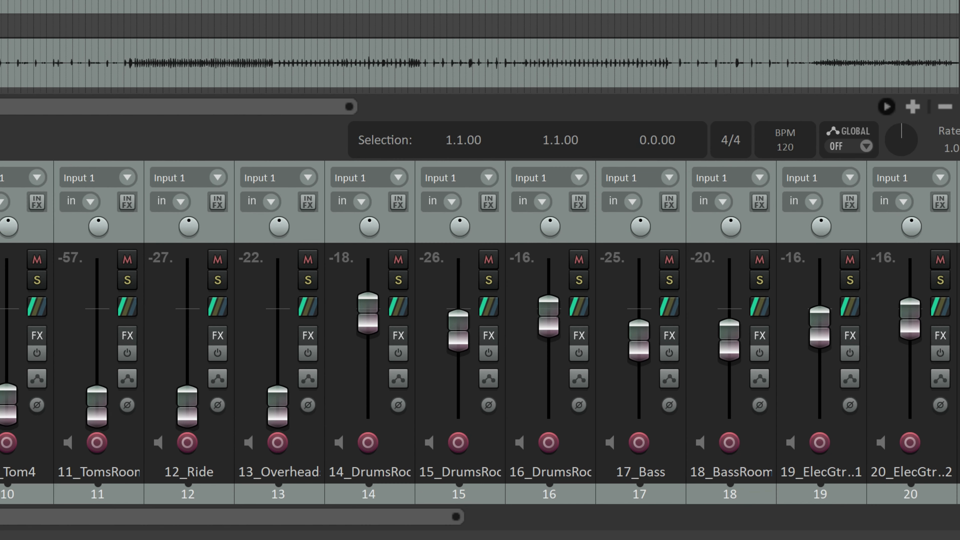
{"action": "left_click_drag", "start_coordinate": [368, 313], "coordinate": [369, 446]}
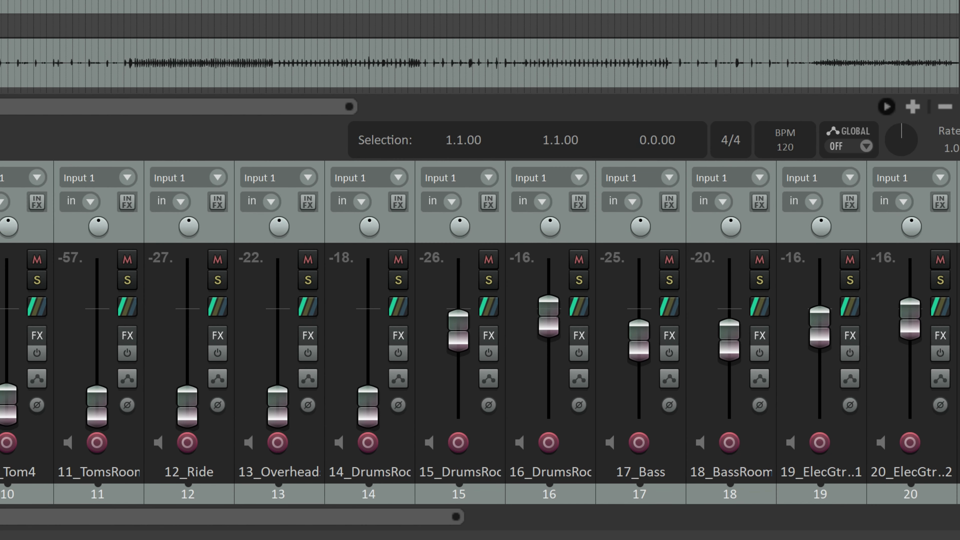
{"action": "left_click_drag", "start_coordinate": [458, 331], "coordinate": [459, 435]}
{"action": "left_click_drag", "start_coordinate": [549, 317], "coordinate": [549, 424]}
Pull the faders of the bass, electric guitar, synth and lead vocal tracks 17 through 28 down to -inf dB
{"action": "left_click_drag", "start_coordinate": [378, 516], "coordinate": [868, 517]}
{"action": "left_click_drag", "start_coordinate": [629, 418], "coordinate": [629, 464]}
{"action": "left_click_drag", "start_coordinate": [673, 417], "coordinate": [675, 462]}
{"action": "left_click_drag", "start_coordinate": [717, 422], "coordinate": [717, 464]}
{"action": "left_click_drag", "start_coordinate": [762, 423], "coordinate": [761, 461]}
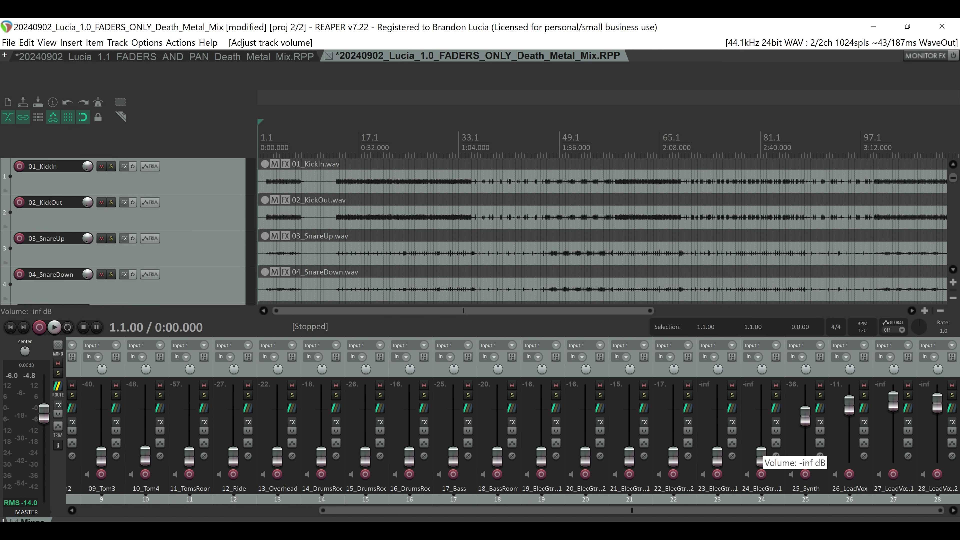
{"action": "left_click_drag", "start_coordinate": [805, 417], "coordinate": [806, 462]}
{"action": "left_click_drag", "start_coordinate": [850, 406], "coordinate": [850, 462]}
{"action": "left_click_drag", "start_coordinate": [893, 402], "coordinate": [893, 488]}
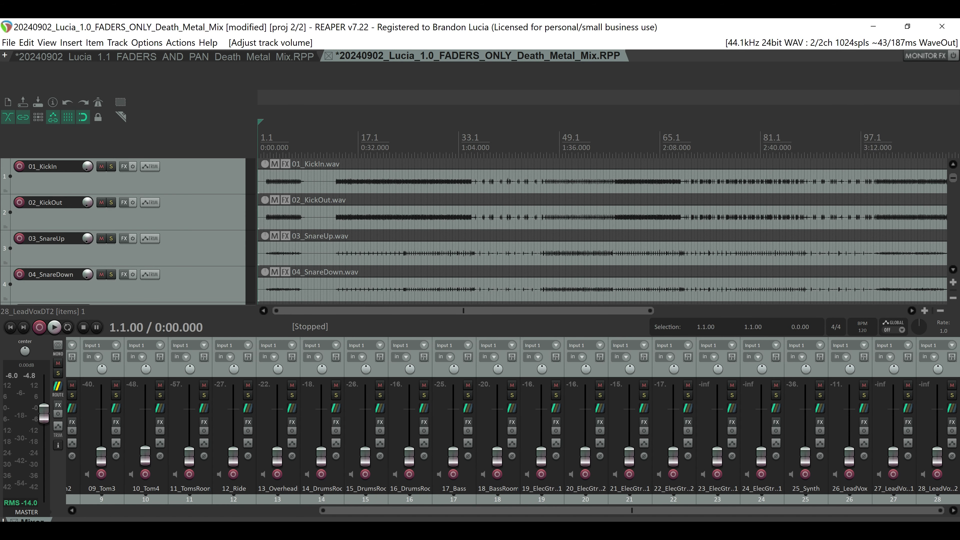
Play the song from about bar 66 and raise the 01_KickIn and 02_KickOut faders to around 0 dB
{"action": "left_click_drag", "start_coordinate": [633, 511], "coordinate": [394, 511]}
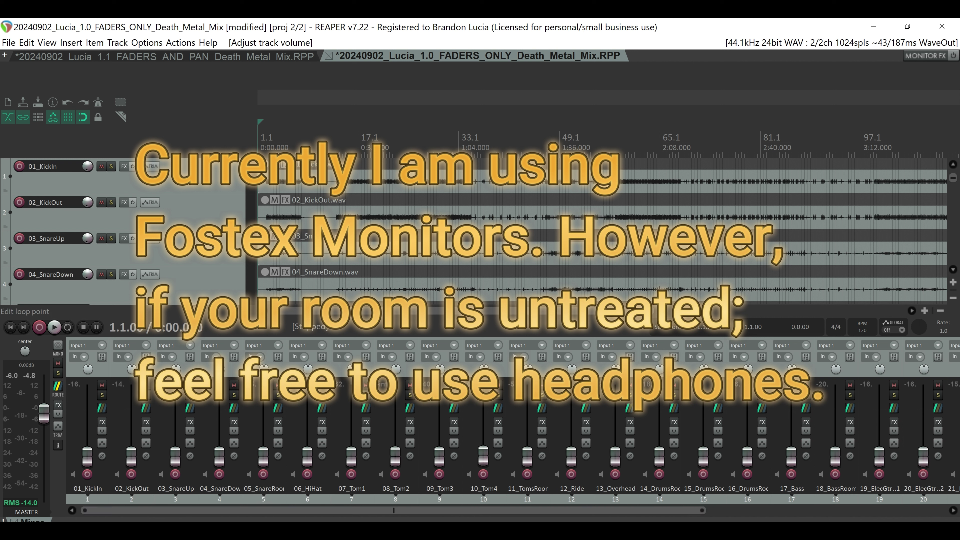
{"action": "left_click", "coordinate": [670, 163]}
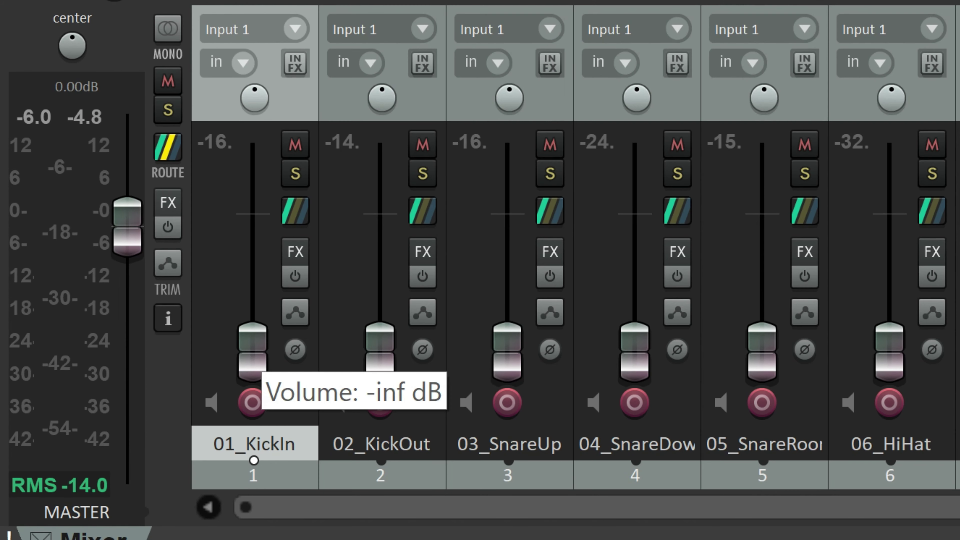
{"action": "left_click_drag", "start_coordinate": [87, 457], "coordinate": [93, 405]}
{"action": "left_click_drag", "start_coordinate": [253, 203], "coordinate": [253, 187]}
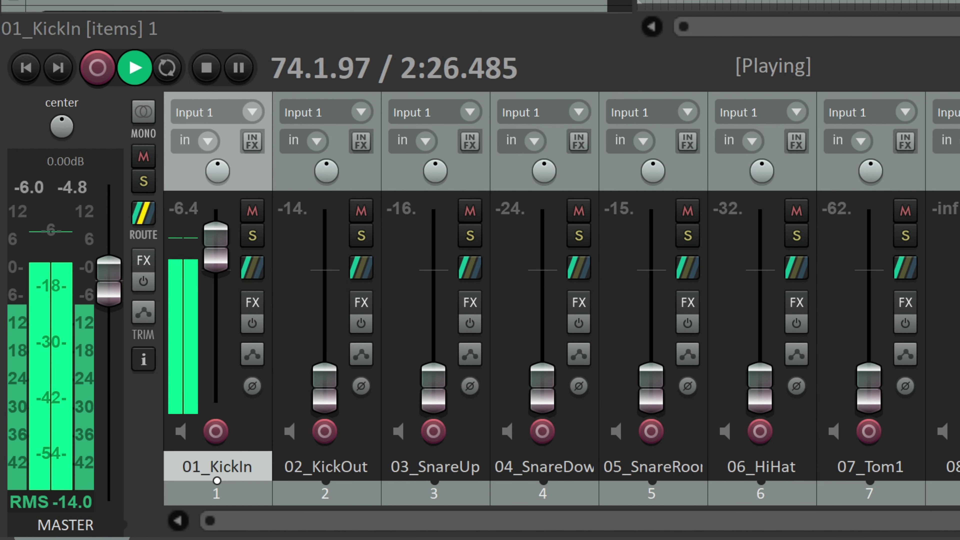
{"action": "left_click_drag", "start_coordinate": [217, 197], "coordinate": [216, 269]}
{"action": "left_click_drag", "start_coordinate": [324, 389], "coordinate": [324, 271]}
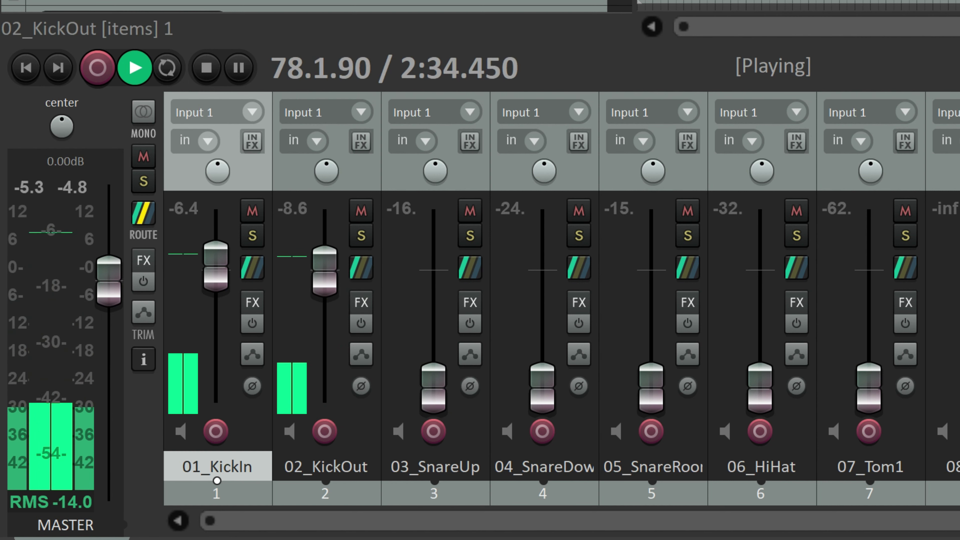
Bring up 03_SnareUp slightly above 0 dB, with 04_SnareDown, 05_SnareRoom and 06_HiHat below 0 dB
{"action": "mouse_move", "coordinate": [434, 386]}
{"action": "left_click_drag", "start_coordinate": [433, 386], "coordinate": [434, 252]}
{"action": "left_click_drag", "start_coordinate": [542, 386], "coordinate": [543, 291]}
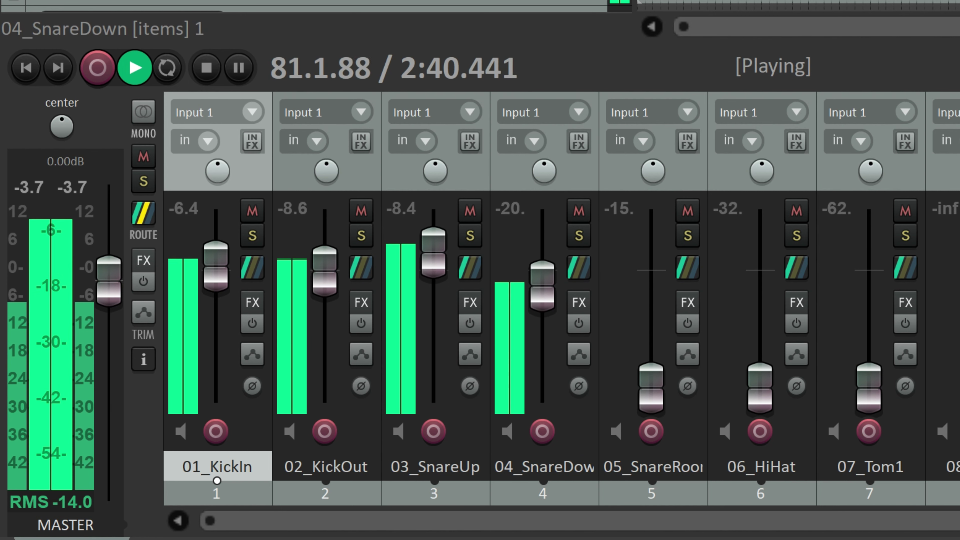
{"action": "left_click_drag", "start_coordinate": [443, 258], "coordinate": [443, 267]}
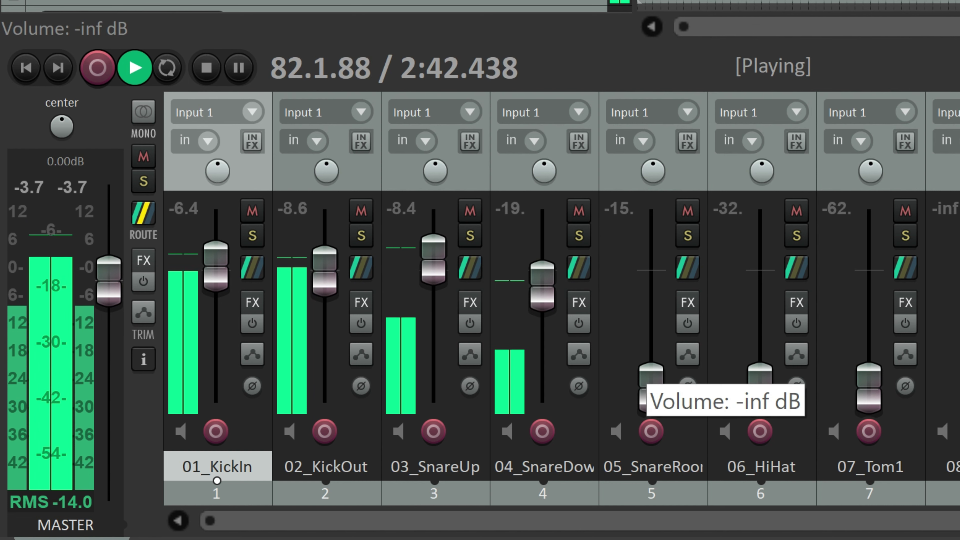
{"action": "left_click_drag", "start_coordinate": [651, 387], "coordinate": [651, 297]}
{"action": "left_click_drag", "start_coordinate": [760, 386], "coordinate": [759, 293]}
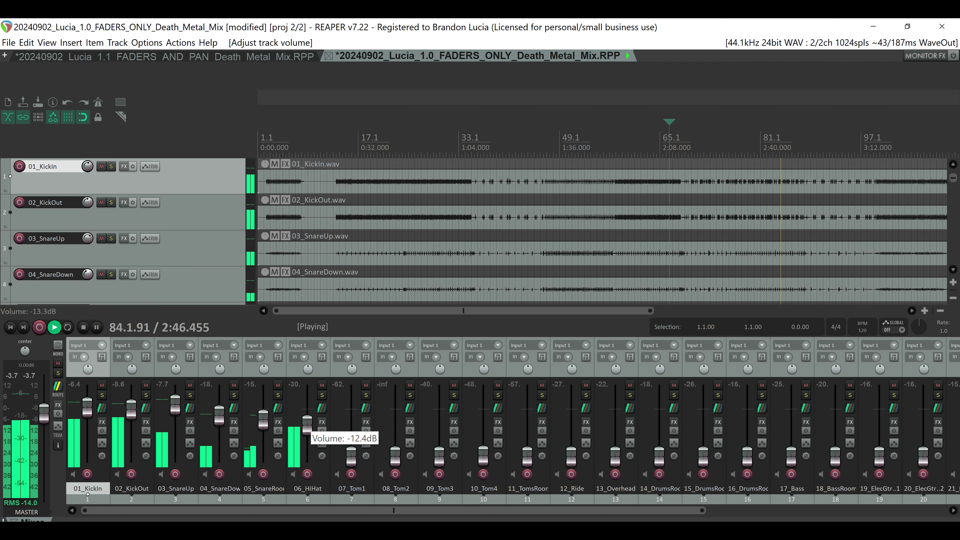
{"action": "left_click_drag", "start_coordinate": [307, 416], "coordinate": [307, 429]}
Raise the tom tracks, 11_TomsRoom and 12_Ride to just below 0 dB, and set 13_Overhead to about -4.57 dB
{"action": "left_click_drag", "start_coordinate": [351, 456], "coordinate": [352, 424]}
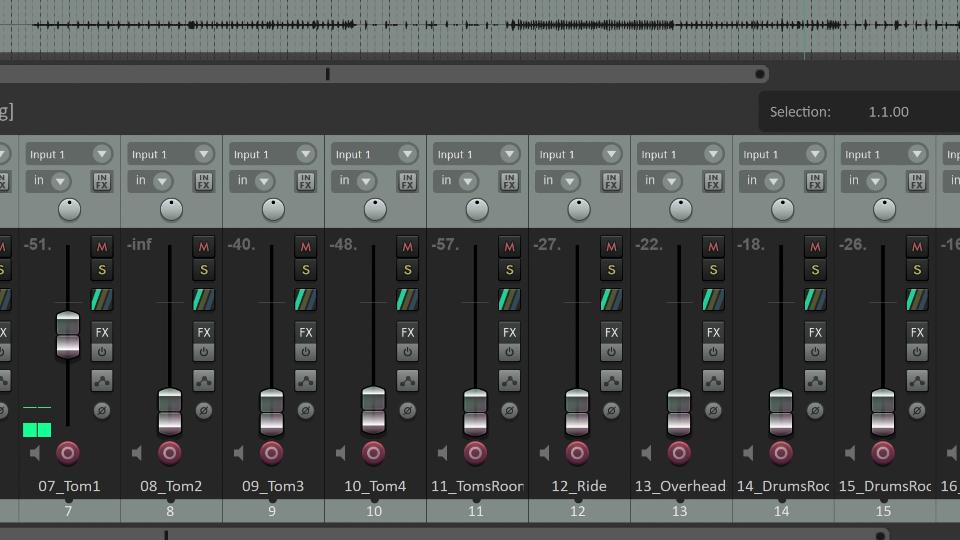
{"action": "left_click_drag", "start_coordinate": [169, 412], "coordinate": [170, 327]}
{"action": "left_click_drag", "start_coordinate": [272, 412], "coordinate": [272, 323]}
{"action": "left_click_drag", "start_coordinate": [374, 411], "coordinate": [374, 328]}
{"action": "left_click_drag", "start_coordinate": [476, 412], "coordinate": [476, 328]}
{"action": "left_click_drag", "start_coordinate": [577, 412], "coordinate": [578, 322]}
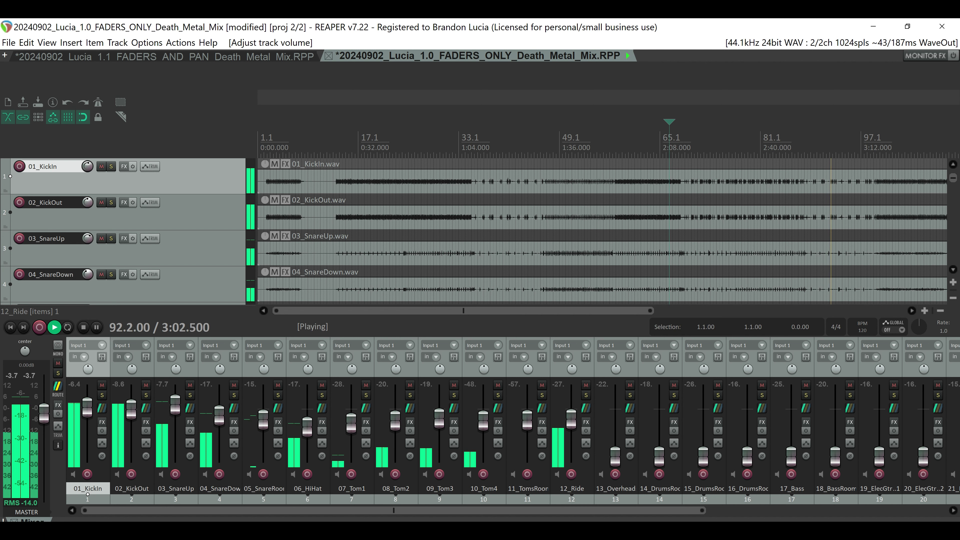
{"action": "left_click_drag", "start_coordinate": [616, 456], "coordinate": [615, 411]}
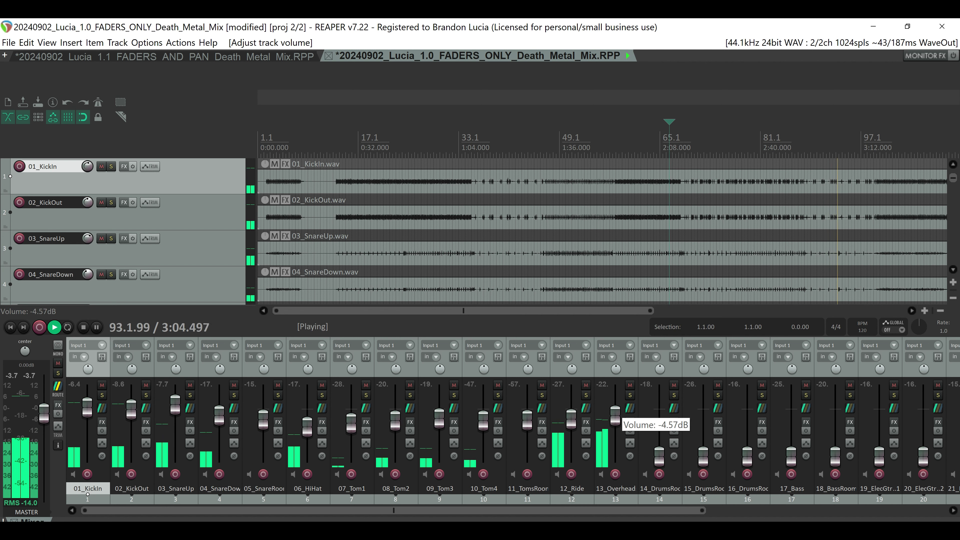
Raise drum room tracks 14, 15 and 16, setting track 14 to about -4.22 dB and track 16 to about -2.41 dB
{"action": "left_click_drag", "start_coordinate": [605, 511], "coordinate": [845, 511]}
{"action": "left_click_drag", "start_coordinate": [334, 455], "coordinate": [333, 449]}
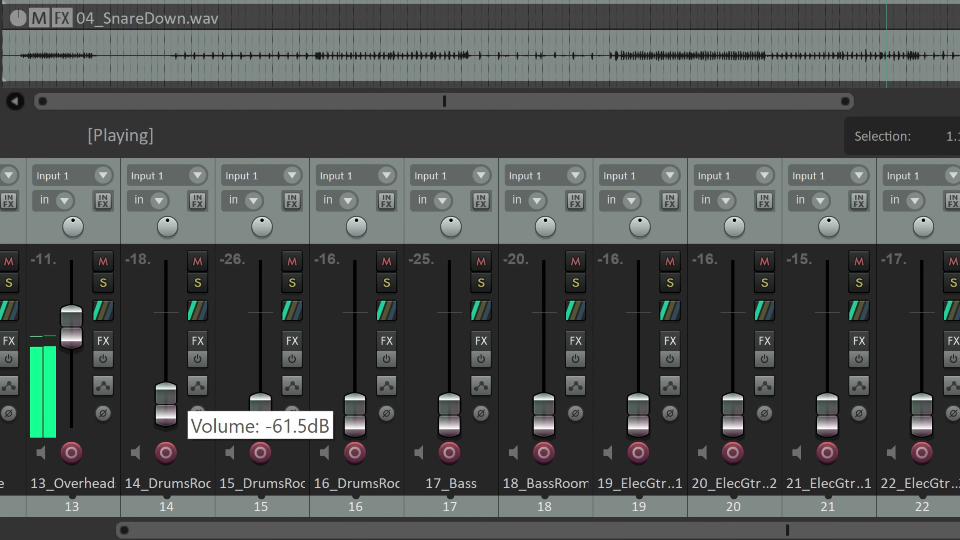
{"action": "left_click_drag", "start_coordinate": [166, 404], "coordinate": [166, 326]}
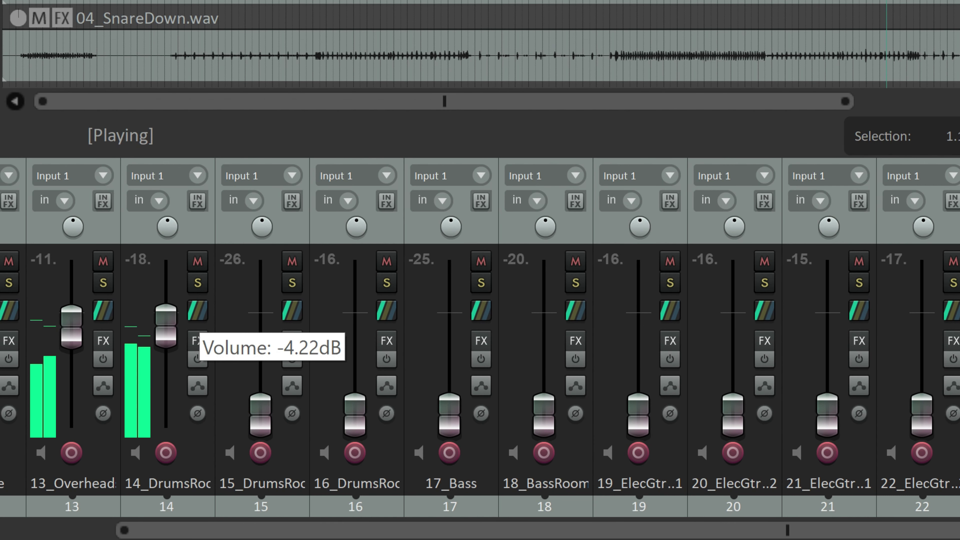
{"action": "left_click_drag", "start_coordinate": [261, 412], "coordinate": [261, 322]}
{"action": "left_click_drag", "start_coordinate": [356, 413], "coordinate": [356, 326]}
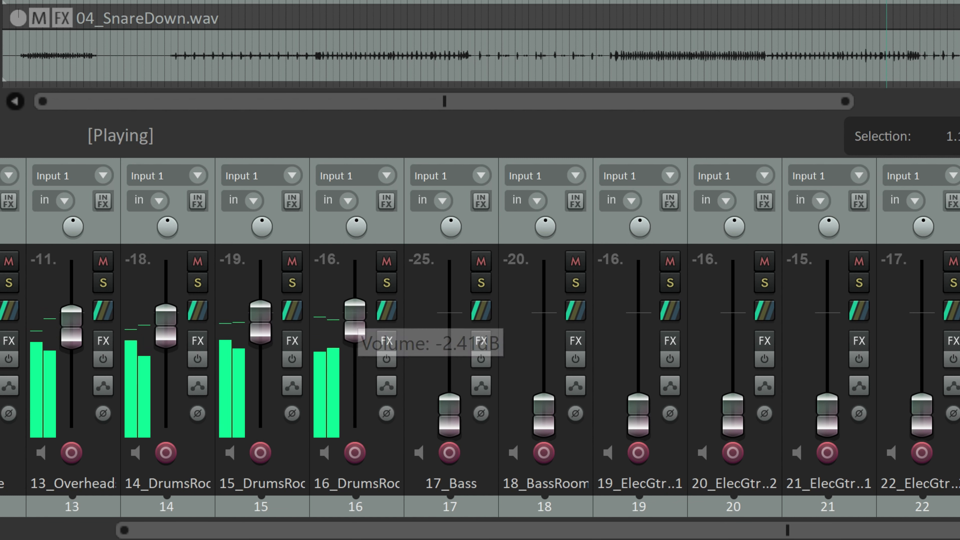
Balance the bass by raising the 17_Bass and 18_BassRoom faders to just below 0 dB
{"action": "left_click_drag", "start_coordinate": [450, 414], "coordinate": [450, 338]}
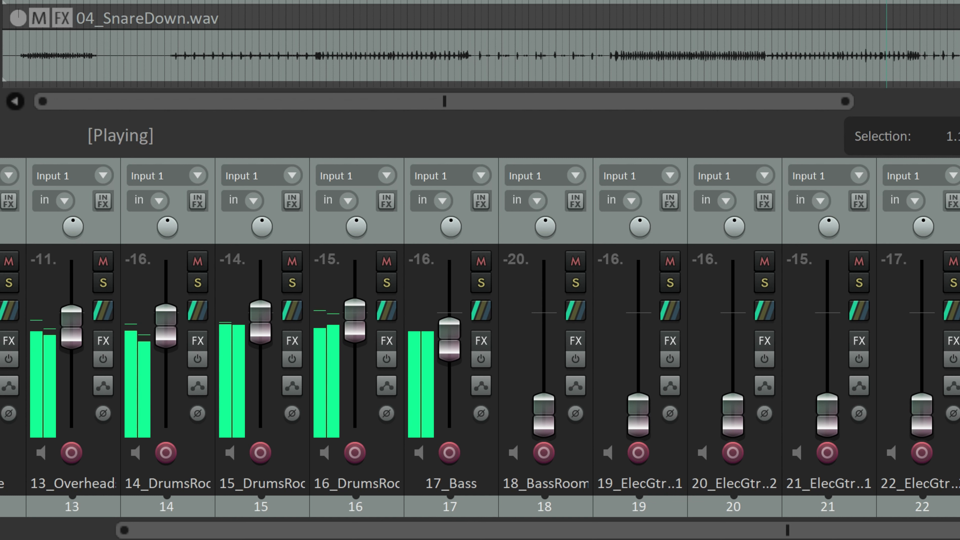
{"action": "left_click_drag", "start_coordinate": [544, 413], "coordinate": [544, 319]}
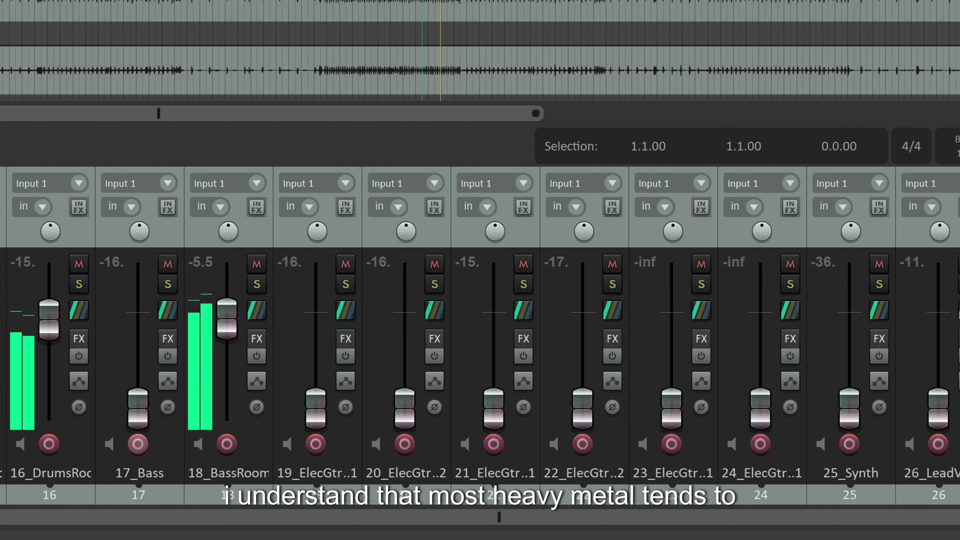
{"action": "left_click_drag", "start_coordinate": [138, 409], "coordinate": [138, 316]}
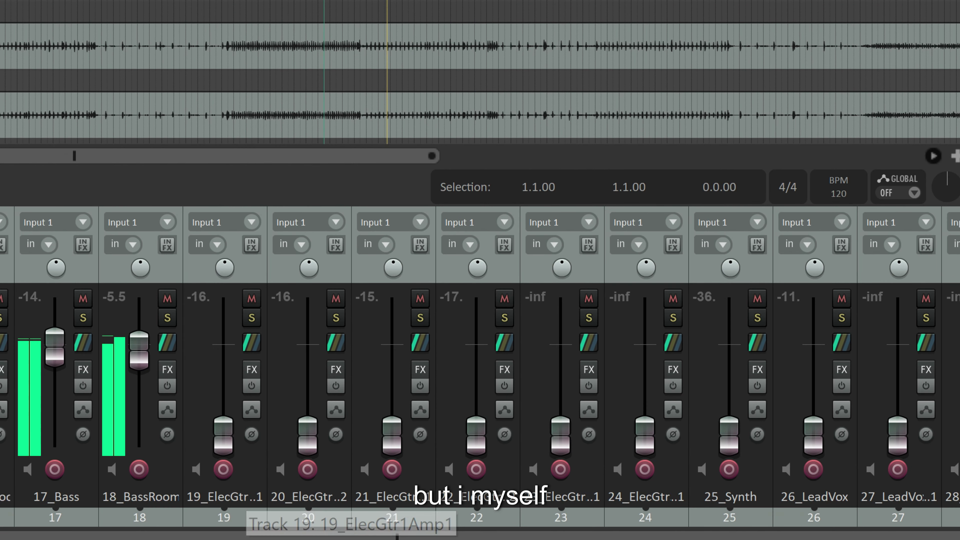
Raise the six electric guitar tracks 19 through 24 to just below 0 dB and lower 17_Bass slightly
{"action": "left_click", "coordinate": [317, 484]}
{"action": "left_click_drag", "start_coordinate": [224, 434], "coordinate": [224, 358]}
{"action": "left_click_drag", "start_coordinate": [307, 435], "coordinate": [307, 377]}
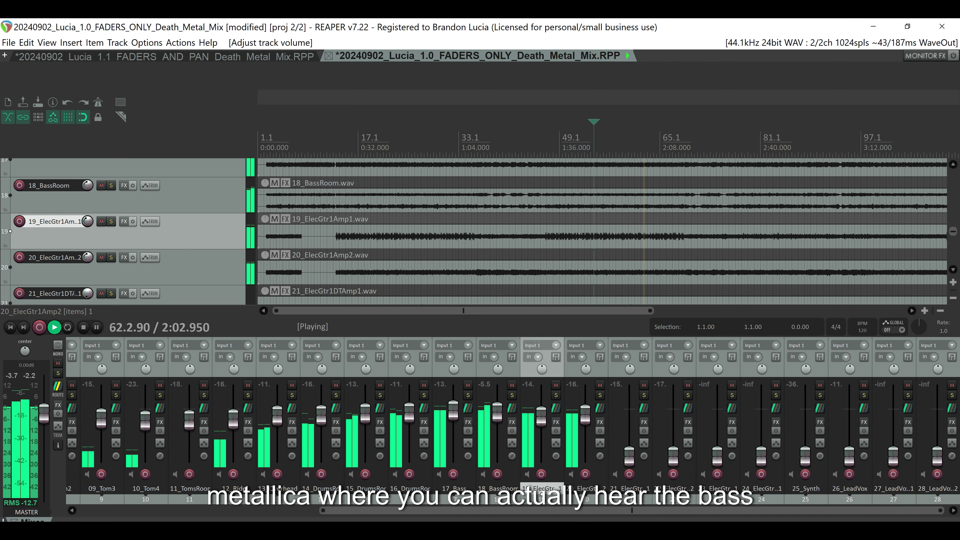
{"action": "left_click_drag", "start_coordinate": [629, 456], "coordinate": [629, 419]}
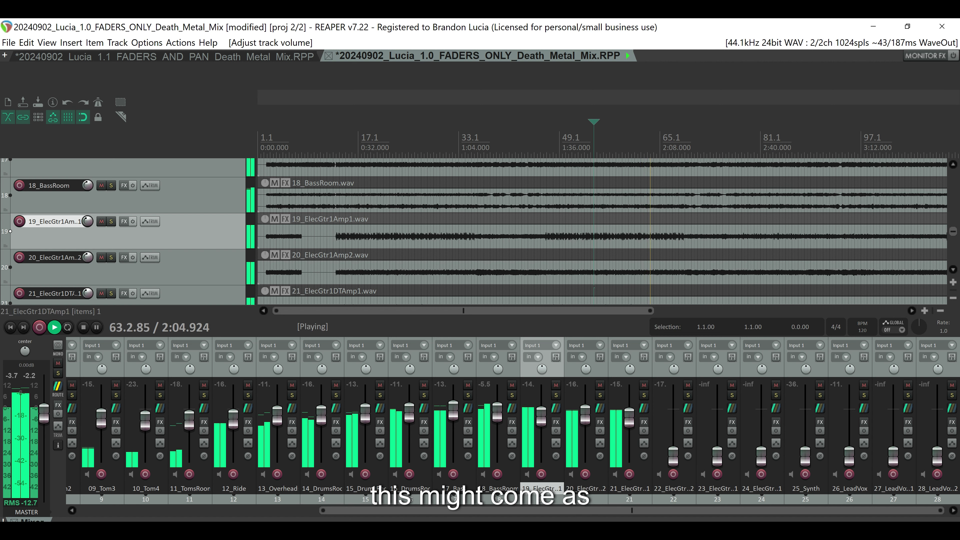
{"action": "left_click_drag", "start_coordinate": [673, 458], "coordinate": [674, 424]}
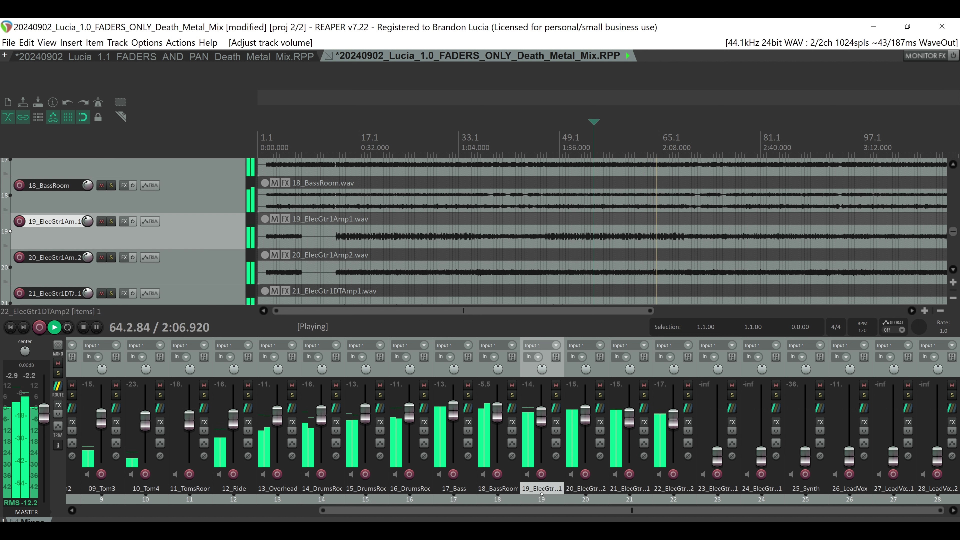
{"action": "left_click_drag", "start_coordinate": [718, 447], "coordinate": [761, 416]}
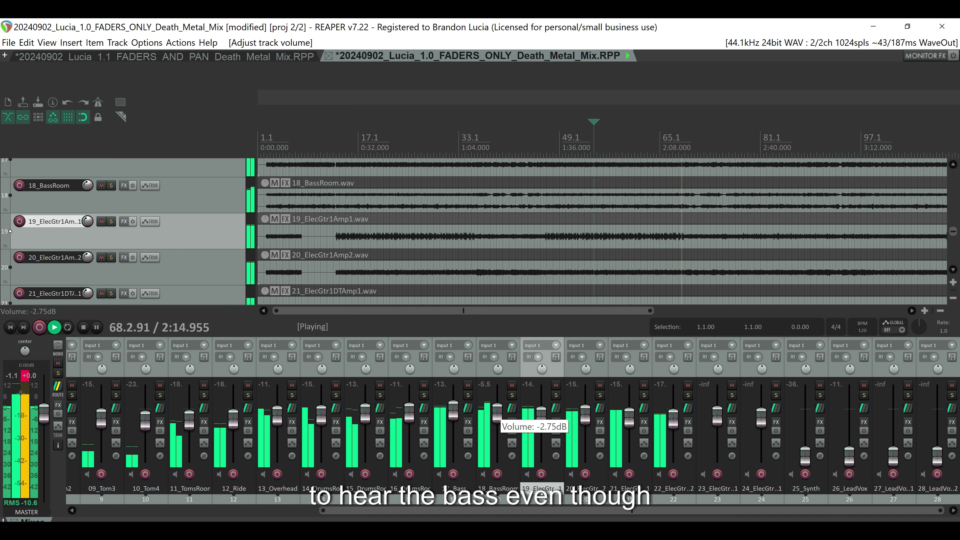
{"action": "left_click_drag", "start_coordinate": [454, 411], "coordinate": [453, 415]}
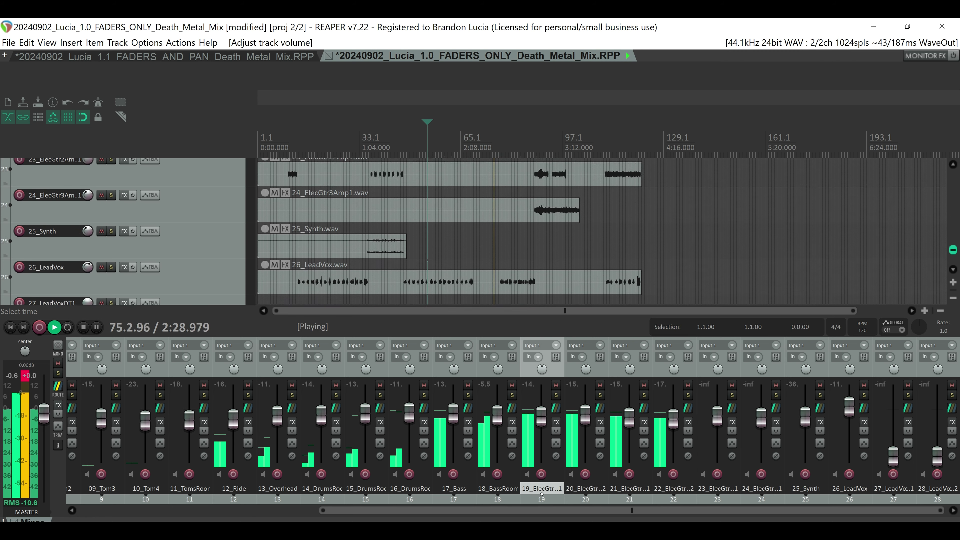
Raise the 26_LeadVox fader further above 0 dB and restart playback from about bar 54 to hear the balance
{"action": "scroll", "coordinate": [450, 234], "scroll_direction": "down", "scroll_amount": 2}
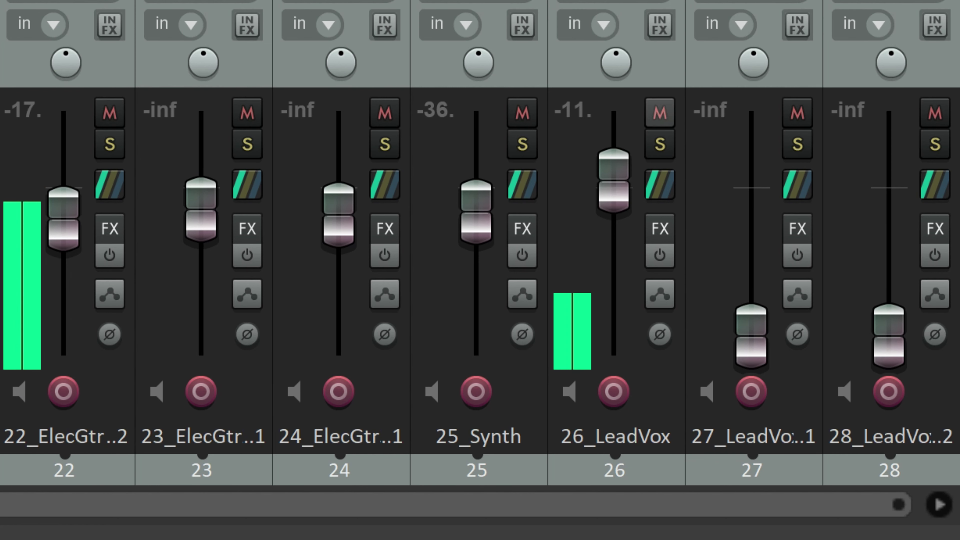
{"action": "mouse_move", "coordinate": [613, 181]}
{"action": "left_mouse_down"}
{"action": "mouse_move", "coordinate": [613, 142]}
{"action": "mouse_move", "coordinate": [614, 167]}
{"action": "left_mouse_up"}
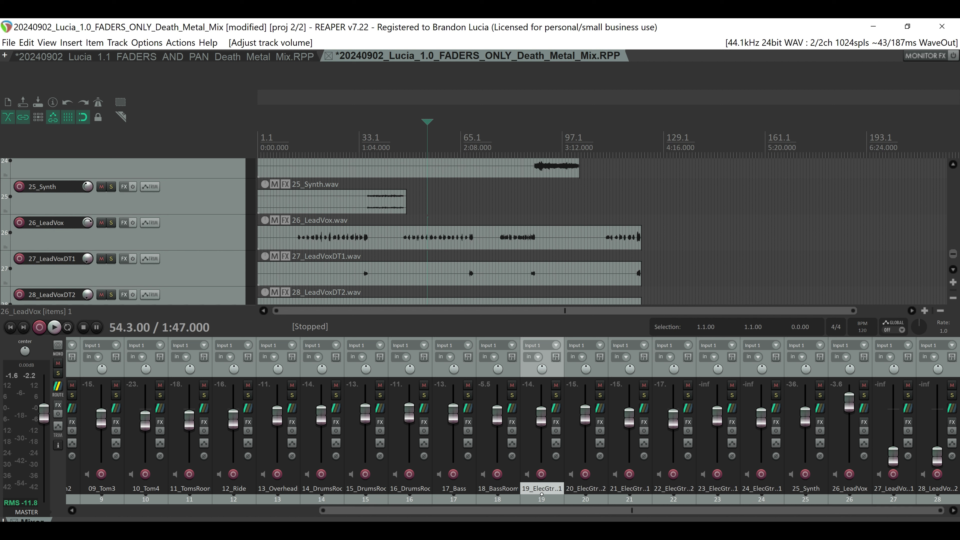
{"action": "left_click_drag", "start_coordinate": [756, 511], "coordinate": [727, 511]}
{"action": "key", "text": "space"}
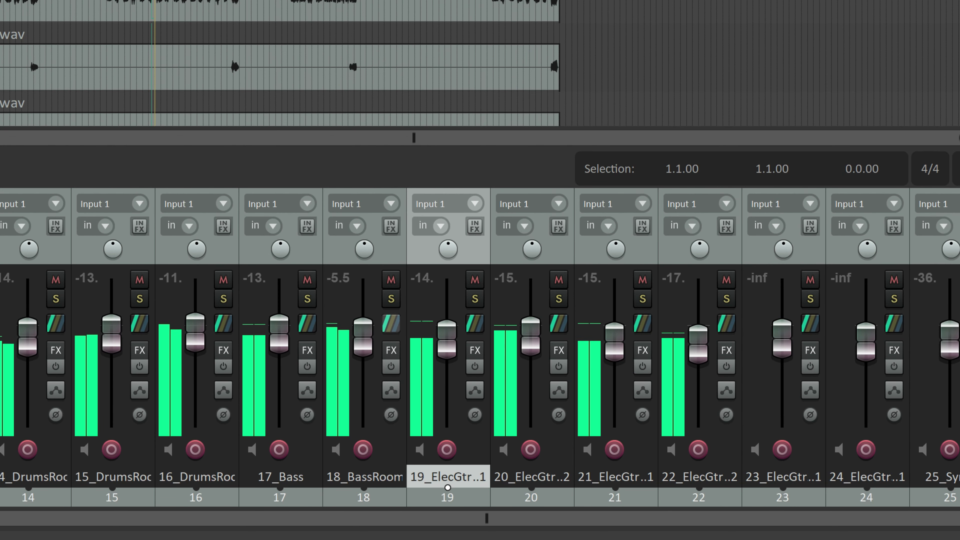
Slightly lower electric guitar faders 19 and 20 together with the 17_Bass and 18_BassRoom faders
{"action": "left_click_drag", "start_coordinate": [447, 338], "coordinate": [447, 351]}
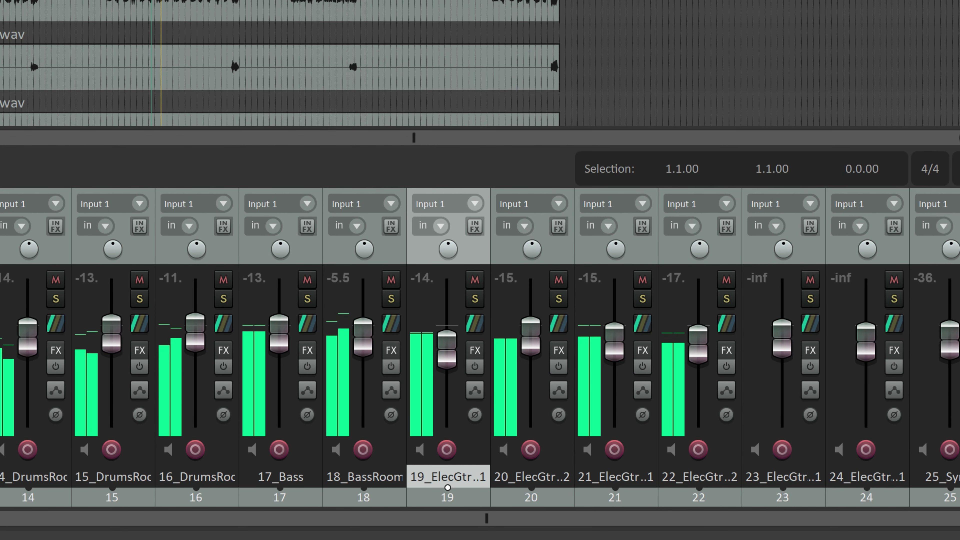
{"action": "left_click_drag", "start_coordinate": [531, 336], "coordinate": [531, 343]}
{"action": "left_click_drag", "start_coordinate": [279, 333], "coordinate": [279, 348]}
{"action": "left_click_drag", "start_coordinate": [363, 337], "coordinate": [363, 348]}
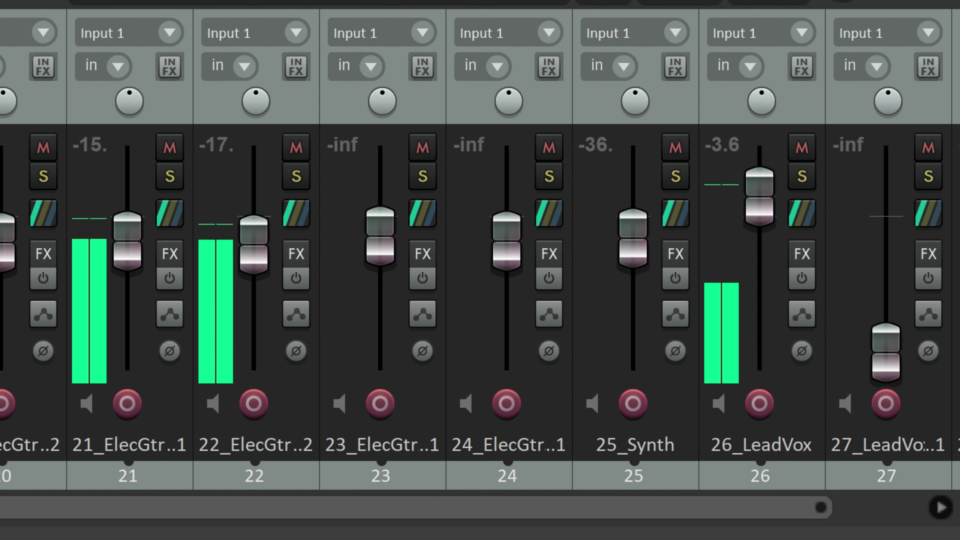
Bring in the vocal doubles 27 and 28 below 0 dB, with track 27 at about -6.20 dB, and slightly lower 26_LeadVox
{"action": "left_click_drag", "start_coordinate": [15, 507], "coordinate": [98, 507]}
{"action": "left_click_drag", "start_coordinate": [769, 351], "coordinate": [769, 218]}
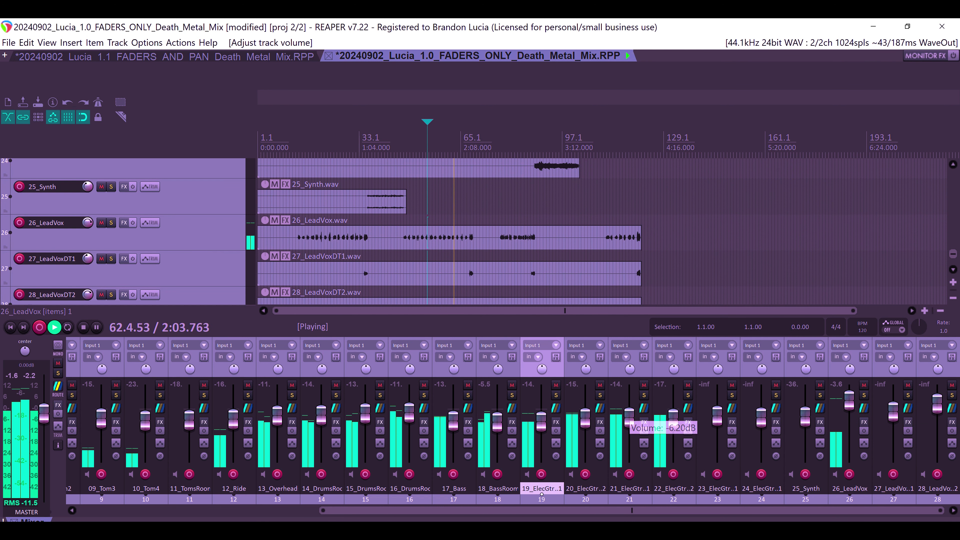
{"action": "left_click_drag", "start_coordinate": [850, 402], "coordinate": [849, 403]}
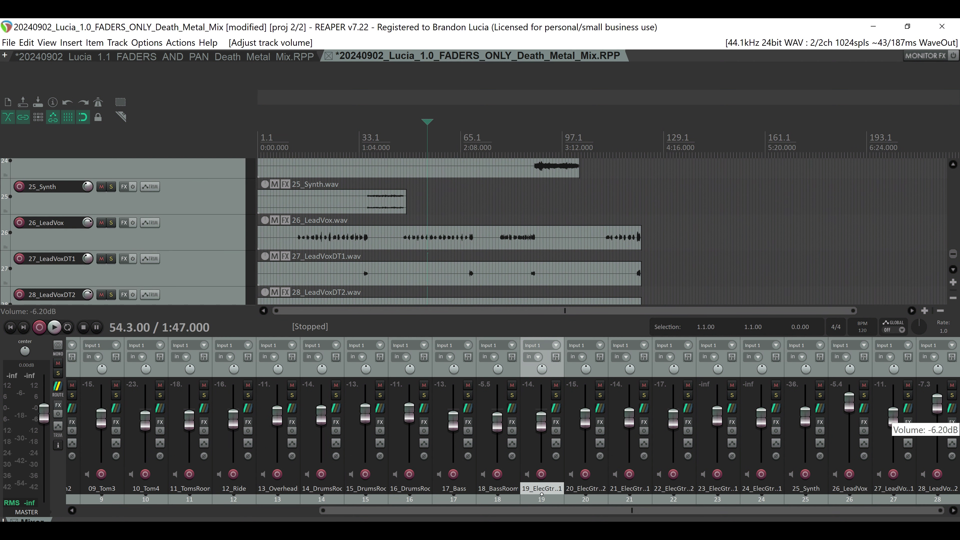
{"action": "left_click_drag", "start_coordinate": [893, 403], "coordinate": [893, 428]}
{"action": "left_click_drag", "start_coordinate": [938, 402], "coordinate": [937, 420]}
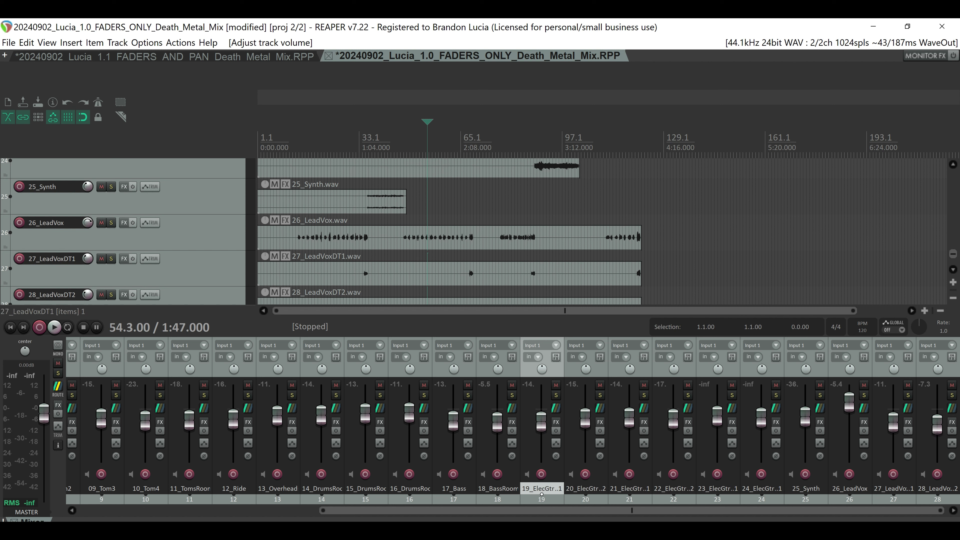
{"action": "left_click_drag", "start_coordinate": [850, 402], "coordinate": [850, 408]}
Slightly lower electric guitar faders 20, 22, 23 and 24, and set 26_LeadVox to +4.62 dB during playback
{"action": "left_click_drag", "start_coordinate": [585, 418], "coordinate": [585, 423]}
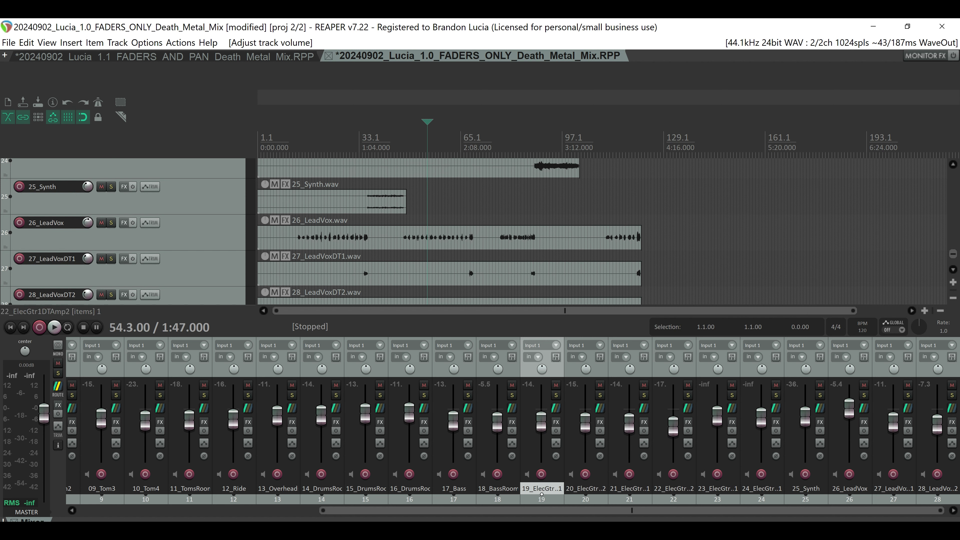
{"action": "left_click_drag", "start_coordinate": [717, 417], "coordinate": [718, 423]}
{"action": "key", "text": "space"}
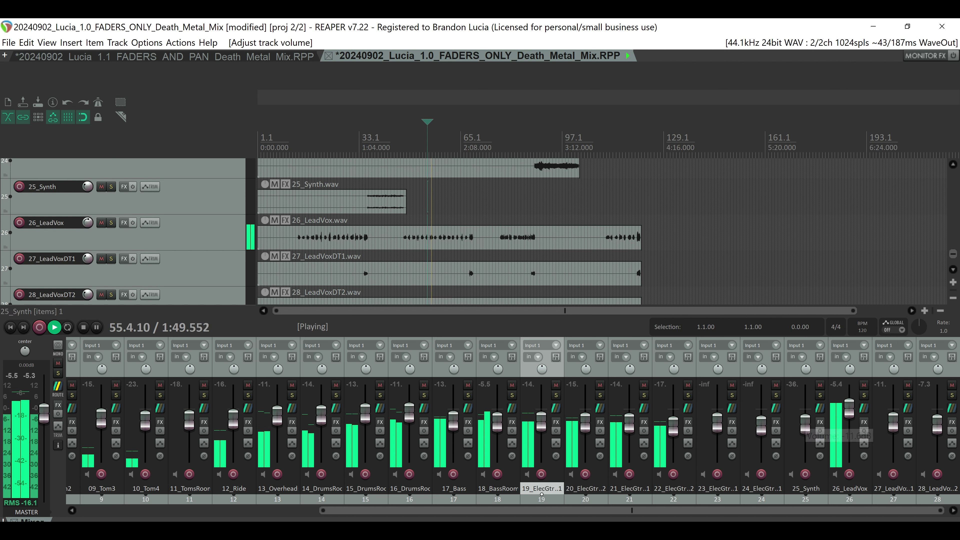
{"action": "left_click_drag", "start_coordinate": [849, 409], "coordinate": [849, 403]}
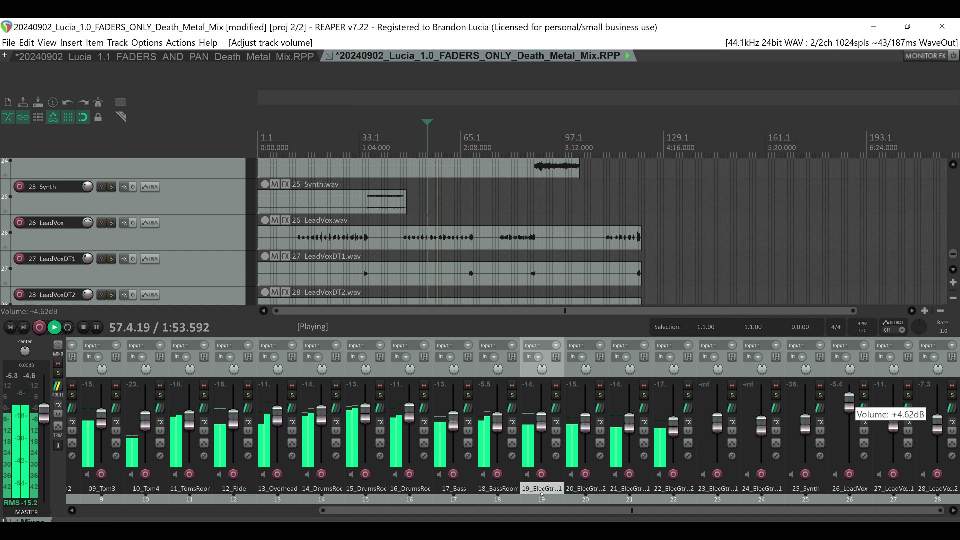
{"action": "key", "text": "space"}
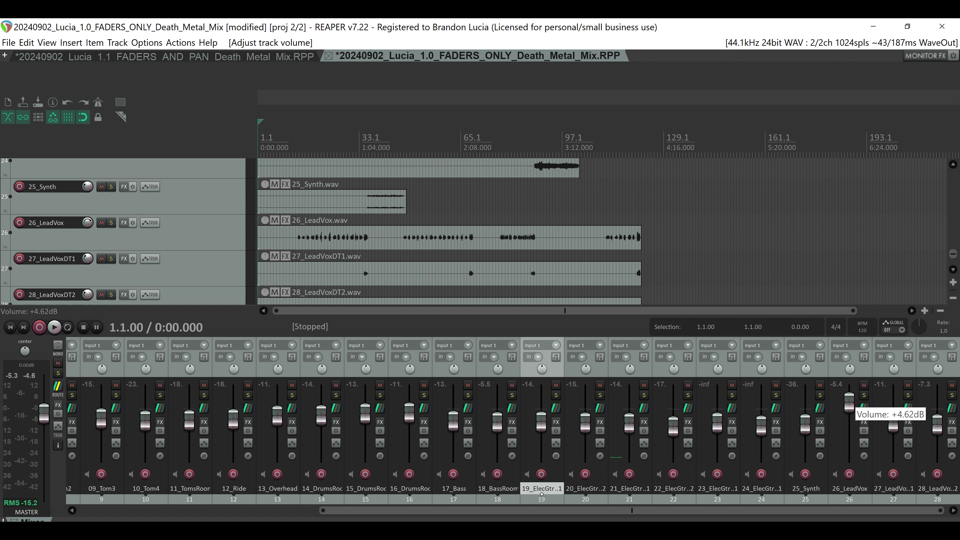
Play the song from the beginning and lower the 01_KickIn and 02_KickOut faders
{"action": "key", "text": "space"}
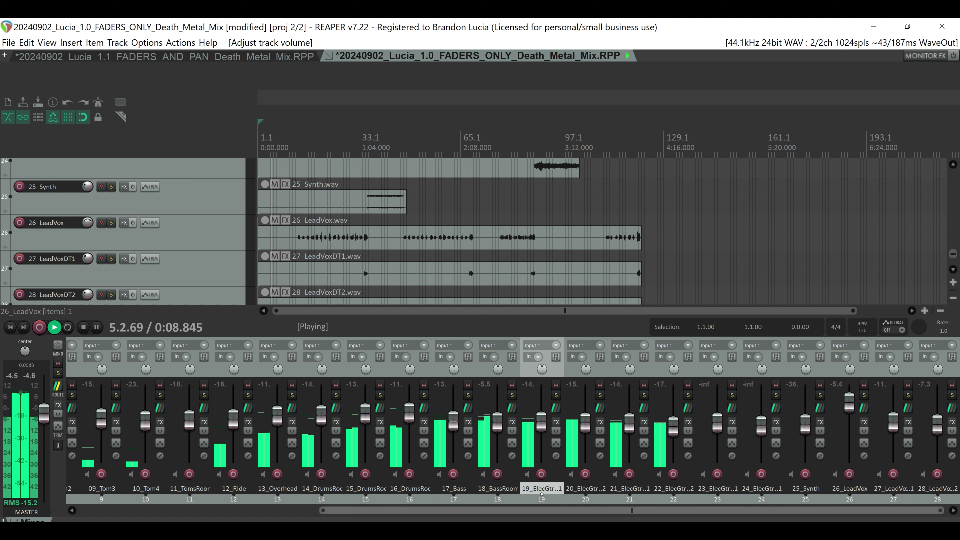
{"action": "left_click_drag", "start_coordinate": [371, 511], "coordinate": [125, 511]}
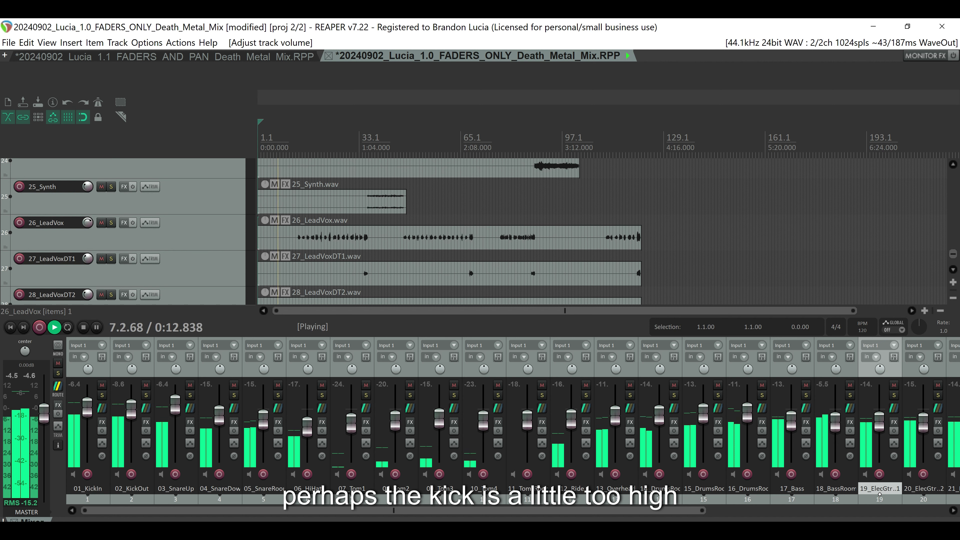
{"action": "left_click_drag", "start_coordinate": [87, 404], "coordinate": [131, 415]}
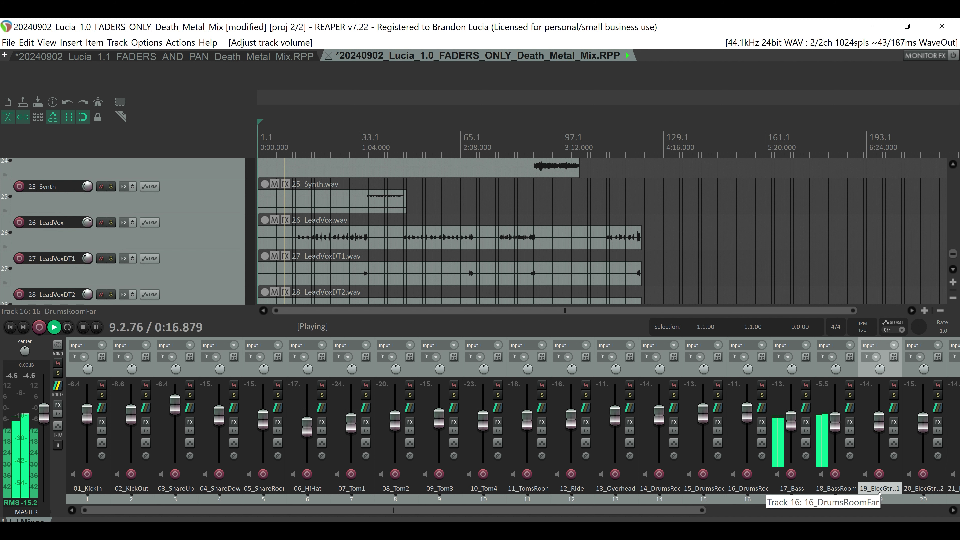
Set electric guitar track 20 to -7.35 dB and slightly raise guitar faders 21 and 22
{"action": "left_click_drag", "start_coordinate": [673, 510], "coordinate": [742, 510]}
{"action": "scroll", "coordinate": [463, 510], "scroll_direction": "right", "scroll_amount": 5}
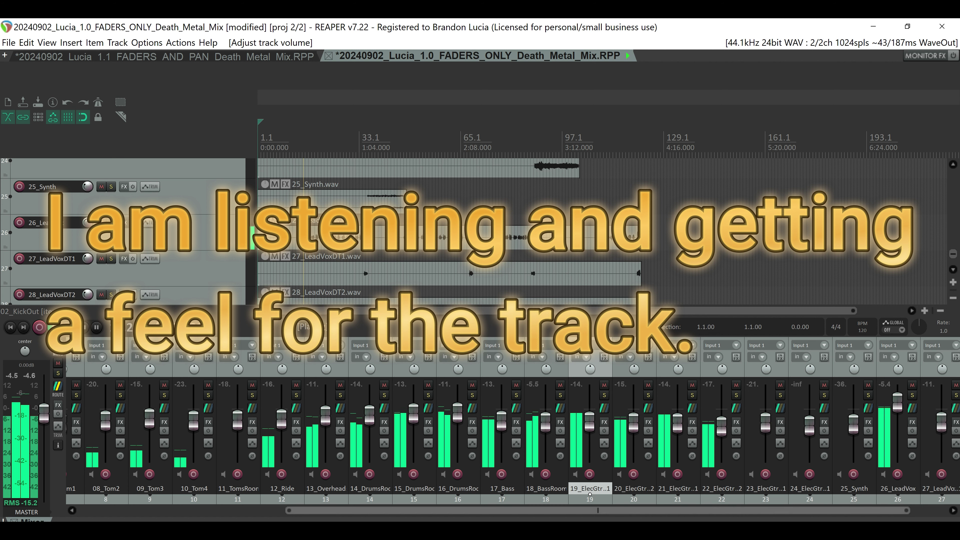
{"action": "scroll", "coordinate": [589, 499], "scroll_direction": "right", "scroll_amount": 1}
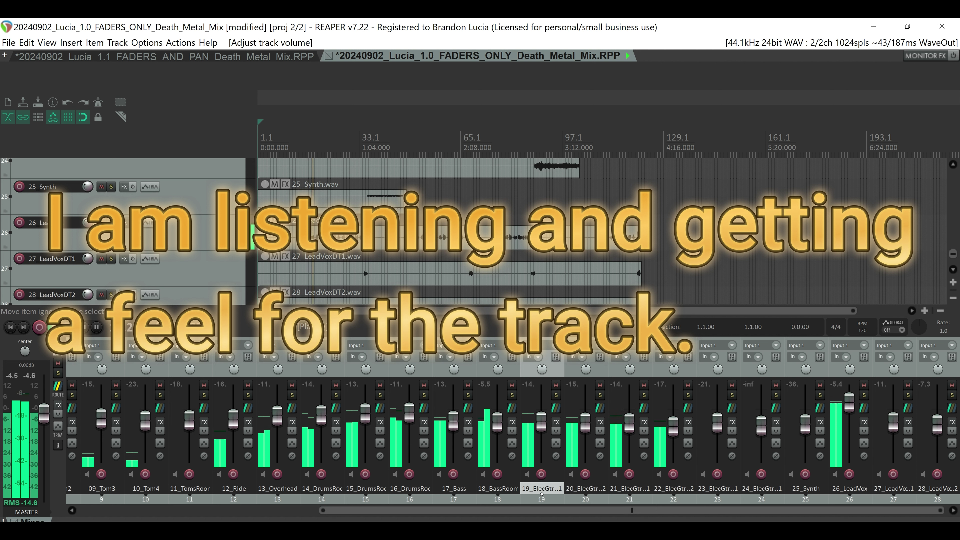
{"action": "scroll", "coordinate": [401, 237], "scroll_direction": "down", "scroll_amount": 2}
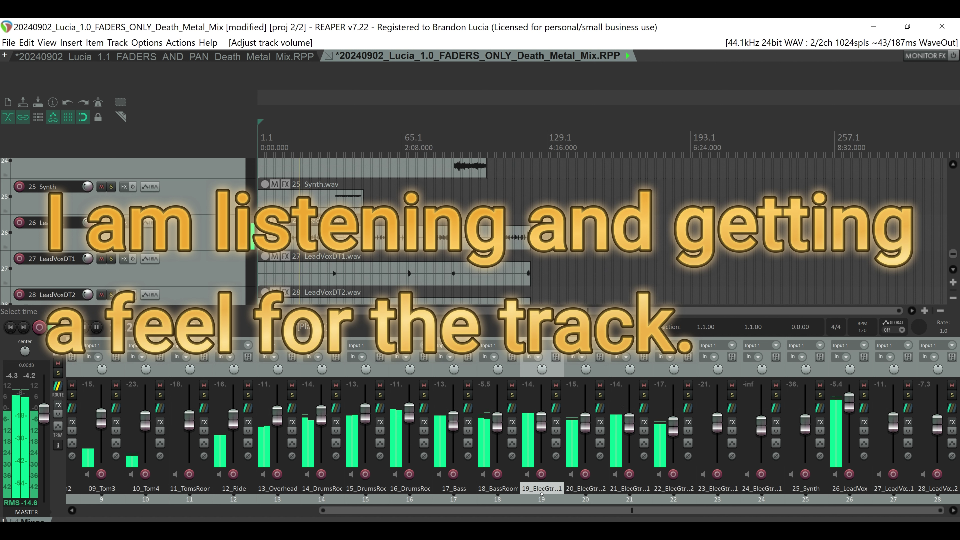
{"action": "left_click_drag", "start_coordinate": [953, 254], "coordinate": [953, 257]}
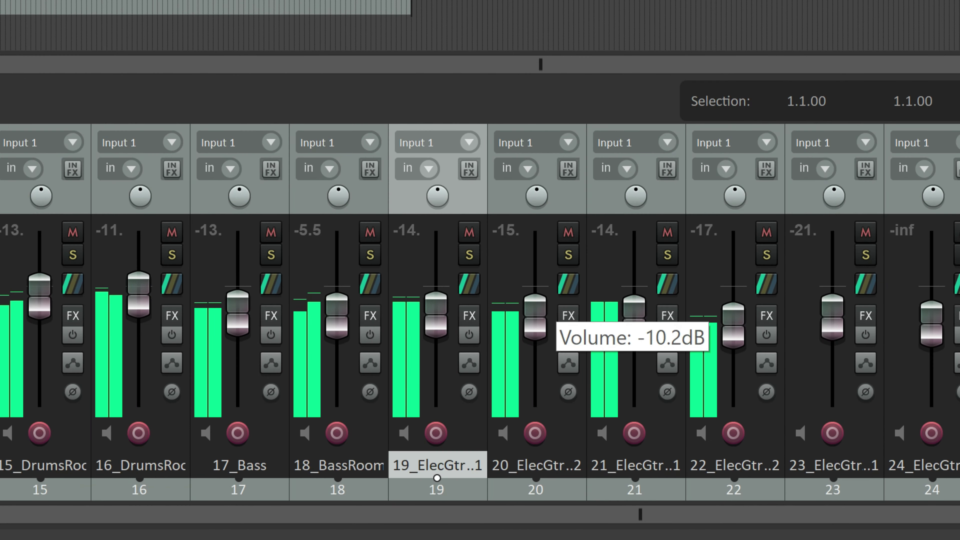
{"action": "mouse_move", "coordinate": [535, 317]}
{"action": "left_mouse_down"}
{"action": "mouse_move", "coordinate": [535, 291]}
{"action": "mouse_move", "coordinate": [535, 309]}
{"action": "left_mouse_up"}
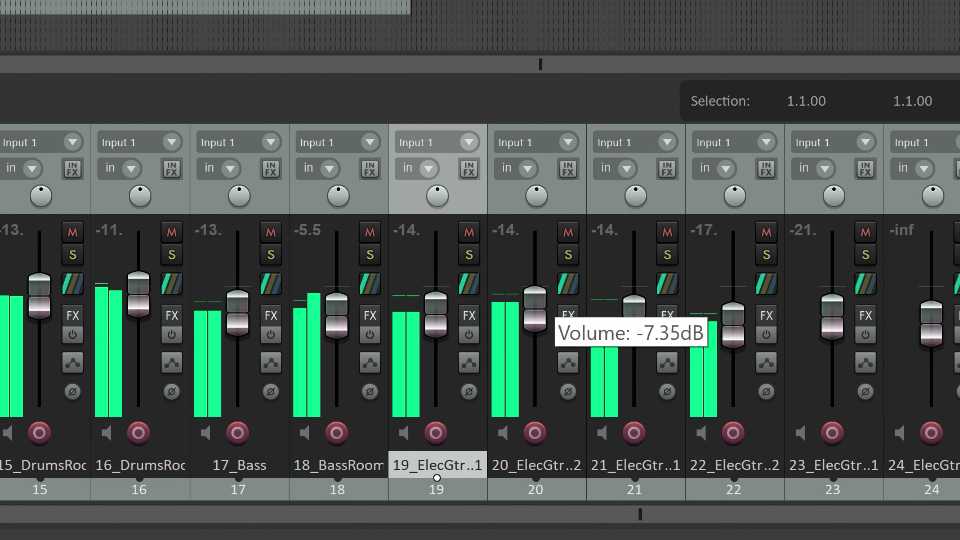
{"action": "left_click_drag", "start_coordinate": [634, 318], "coordinate": [634, 310]}
{"action": "left_click_drag", "start_coordinate": [734, 324], "coordinate": [734, 313]}
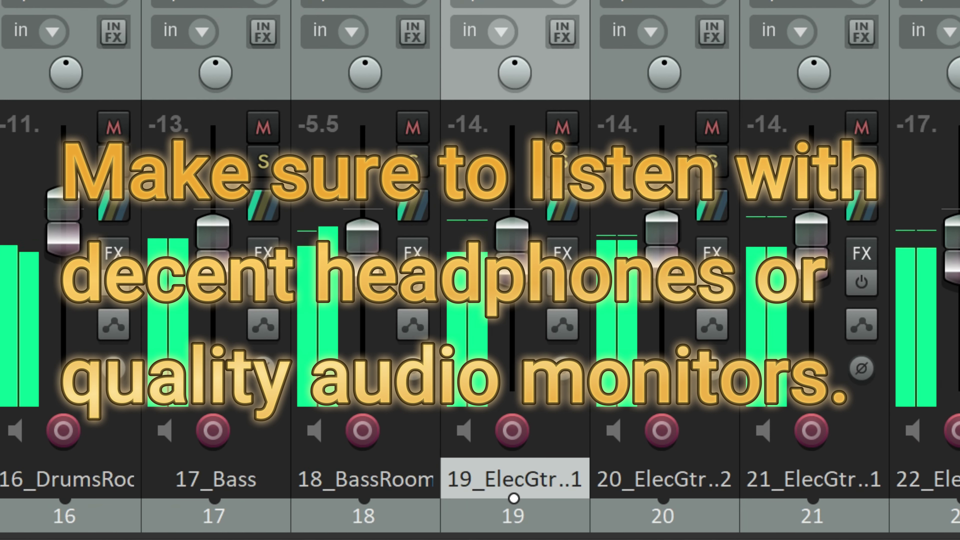
Raise the 17_Bass fader, check the bass with a brief solo, and lower 18_BassRoom slightly
{"action": "mouse_move", "coordinate": [363, 254]}
{"action": "left_mouse_down"}
{"action": "mouse_move", "coordinate": [362, 229]}
{"action": "mouse_move", "coordinate": [355, 254]}
{"action": "left_mouse_up"}
{"action": "left_click_drag", "start_coordinate": [212, 250], "coordinate": [213, 213]}
{"action": "left_click_drag", "start_coordinate": [399, 247], "coordinate": [399, 264]}
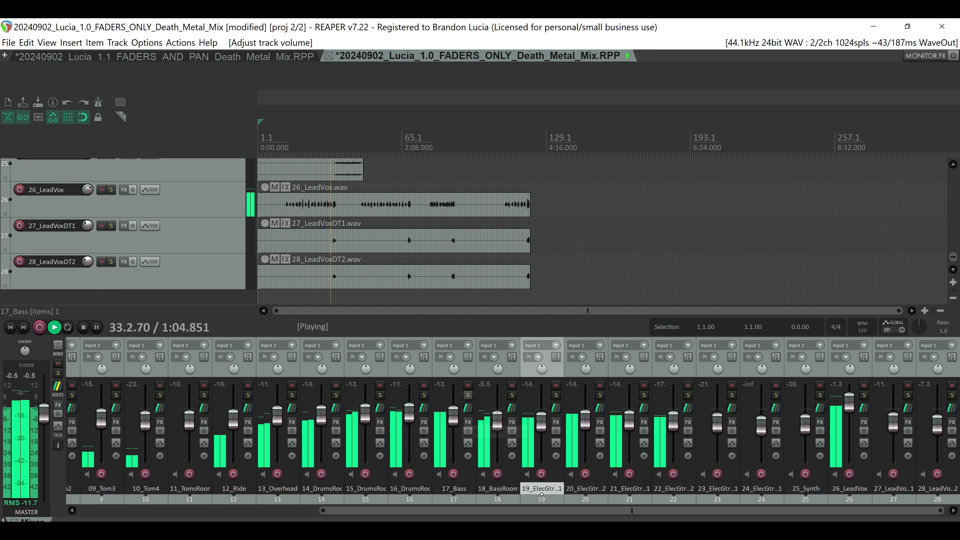
{"action": "left_click", "coordinate": [444, 202]}
{"action": "left_click", "coordinate": [514, 82]}
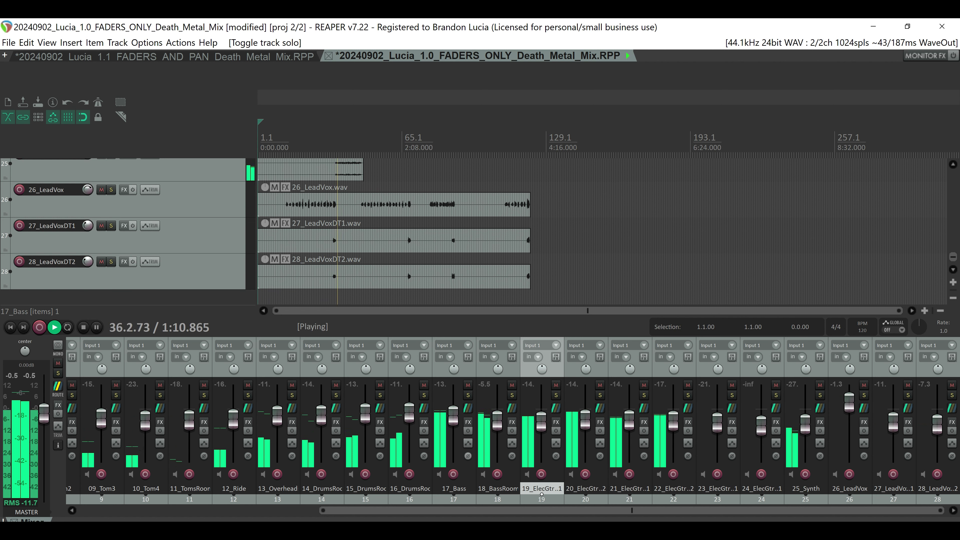
{"action": "mouse_move", "coordinate": [453, 415]}
{"action": "left_click_drag", "start_coordinate": [498, 416], "coordinate": [497, 424]}
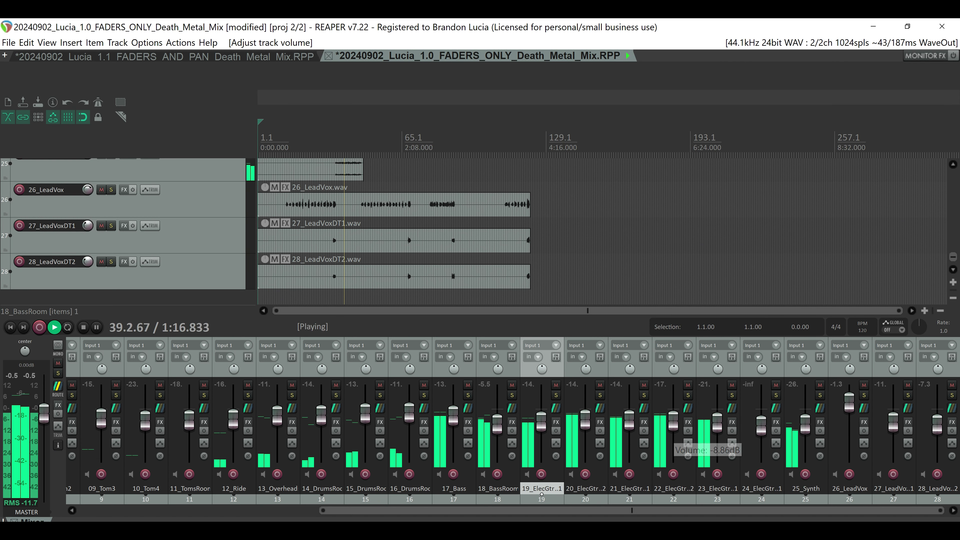
Raise 25_Synth to +12.0 dB, audition it soloed while pulling it back, and settle its fader near 0 dB
{"action": "scroll", "coordinate": [602, 231], "scroll_direction": "down", "scroll_amount": 1}
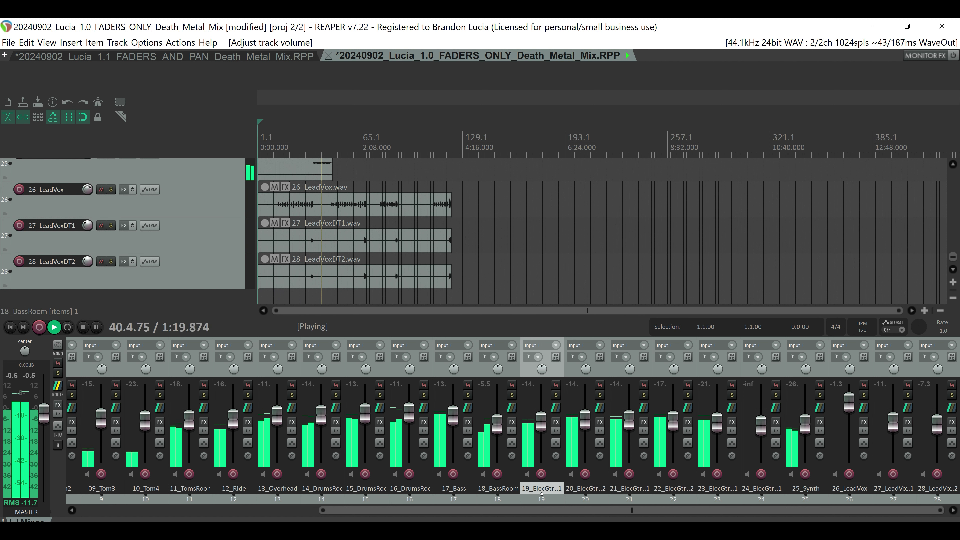
{"action": "left_click_drag", "start_coordinate": [806, 424], "coordinate": [805, 390]}
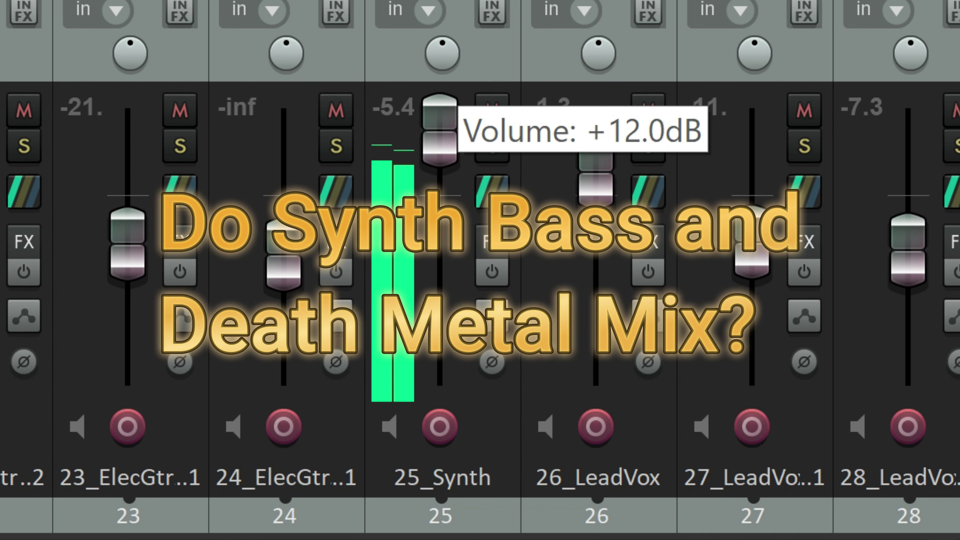
{"action": "left_click_drag", "start_coordinate": [440, 131], "coordinate": [440, 187]}
{"action": "left_click", "coordinate": [492, 145]}
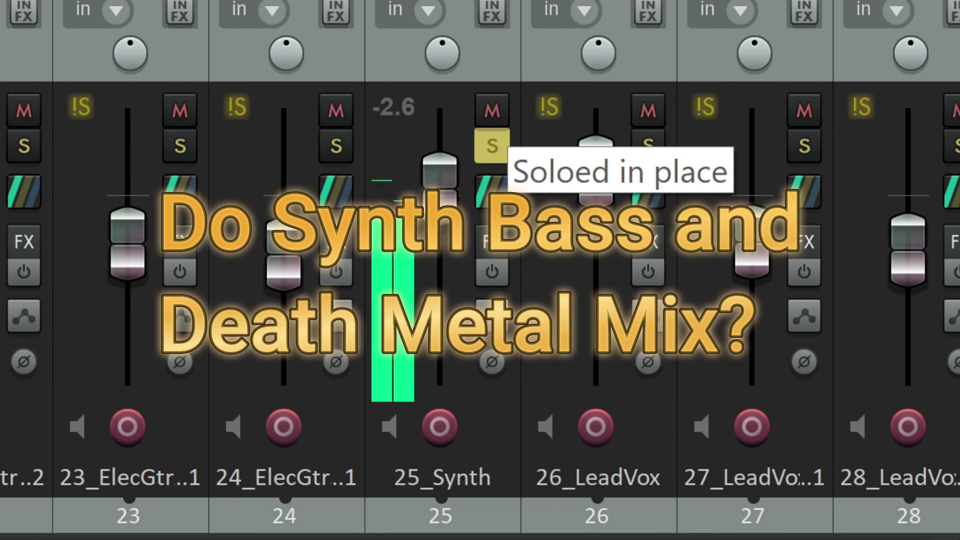
{"action": "left_click", "coordinate": [492, 146]}
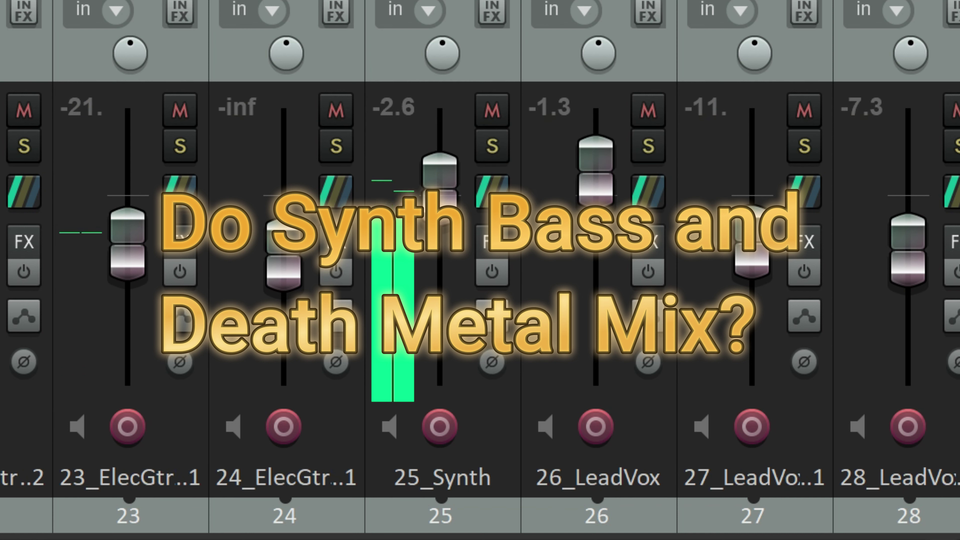
{"action": "left_click_drag", "start_coordinate": [440, 188], "coordinate": [439, 200]}
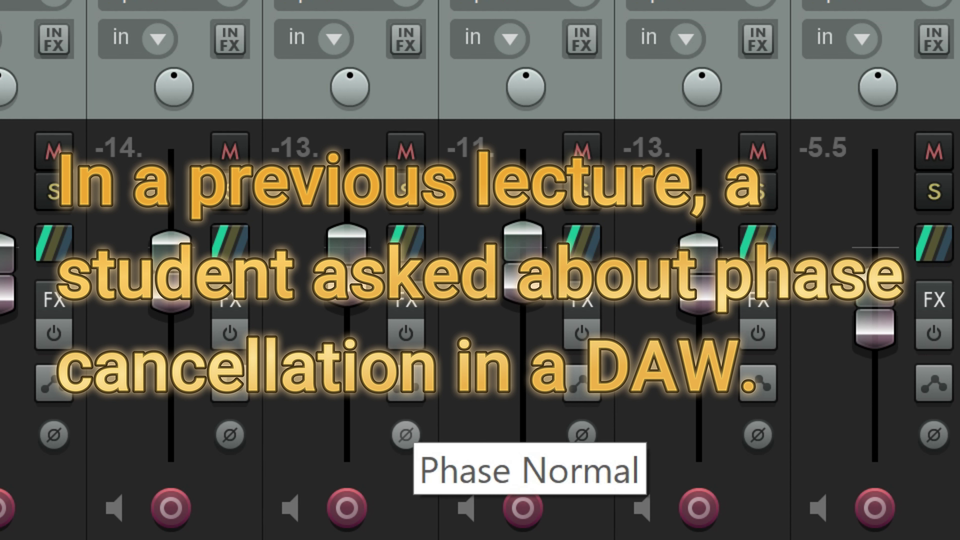
Toggle phase inversion on drum room track 15 and return it to normal phase
{"action": "left_click", "coordinate": [406, 435]}
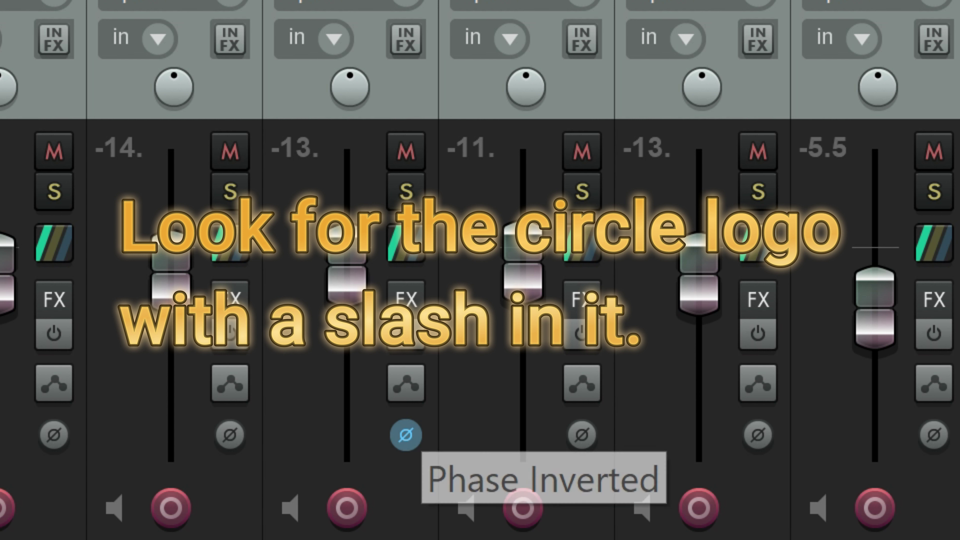
{"action": "left_click", "coordinate": [405, 435]}
{"action": "left_click", "coordinate": [406, 435]}
{"action": "left_click", "coordinate": [405, 434]}
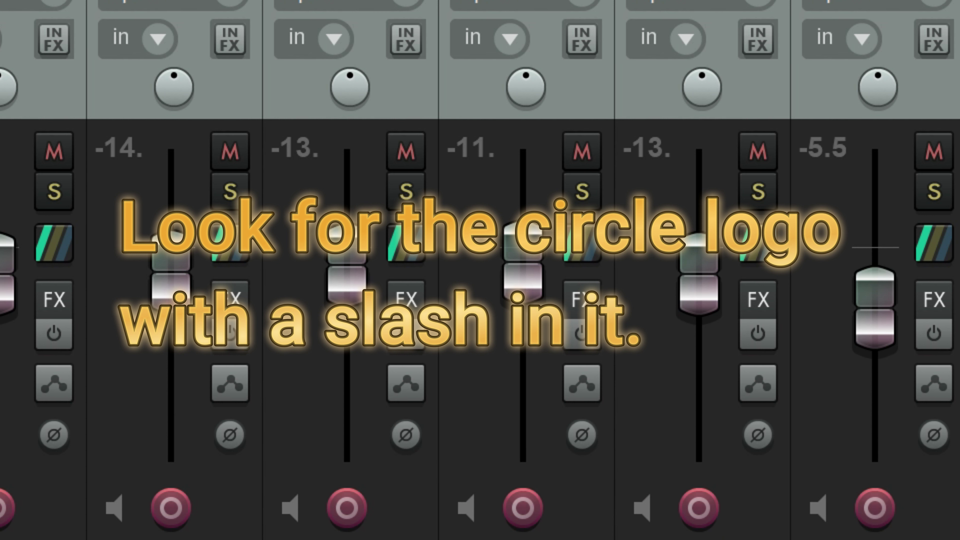
{"action": "scroll", "coordinate": [480, 270], "scroll_direction": "left", "scroll_amount": 5}
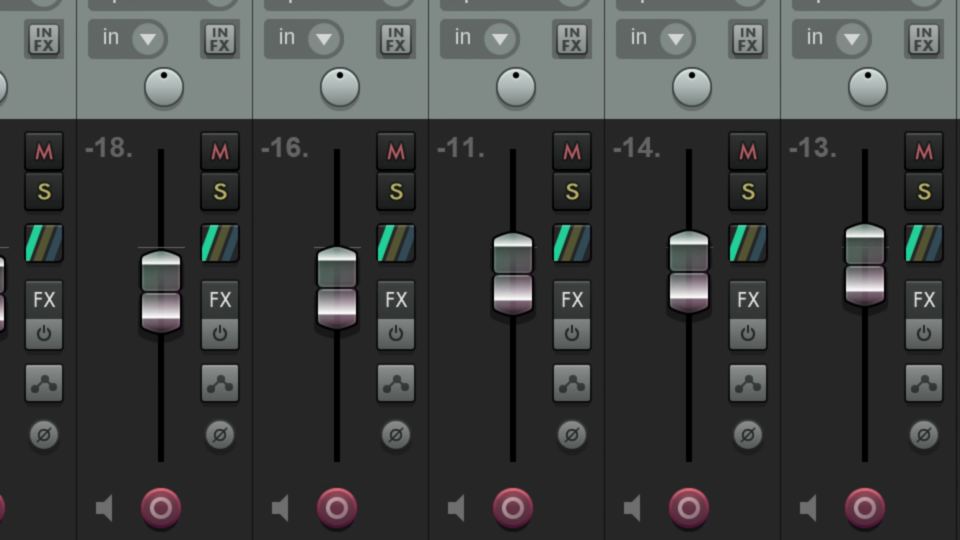
{"action": "scroll", "coordinate": [480, 270], "scroll_direction": "right", "scroll_amount": 5}
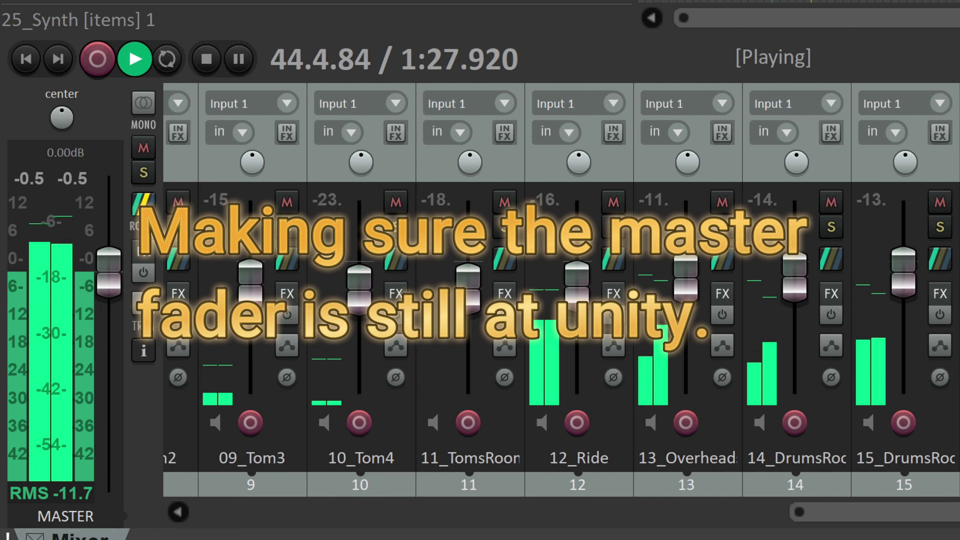
Rebalance the snare by slightly lowering 03_SnareUp and setting 04_SnareDown to -5.53 dB
{"action": "mouse_move", "coordinate": [109, 271]}
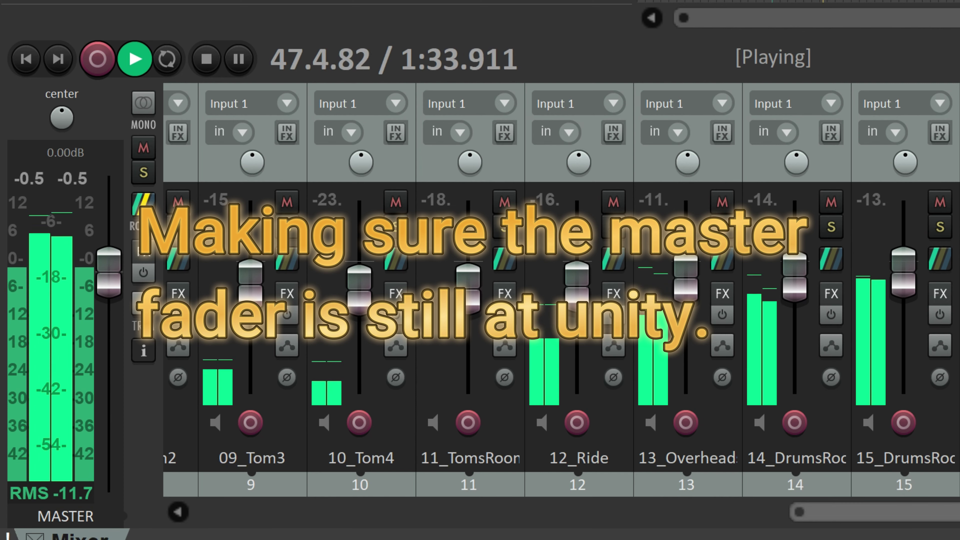
{"action": "left_click_drag", "start_coordinate": [907, 512], "coordinate": [318, 512]}
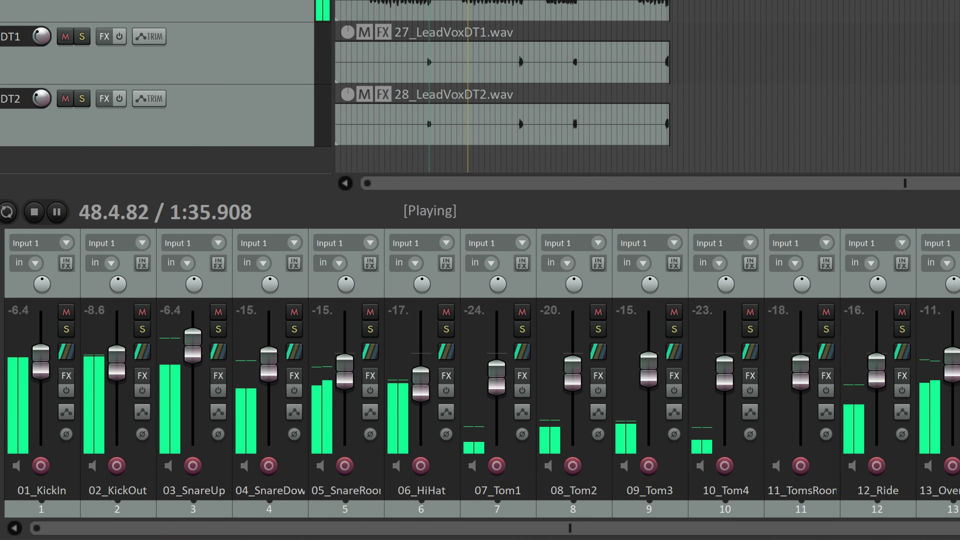
{"action": "left_click_drag", "start_coordinate": [193, 346], "coordinate": [193, 358]}
{"action": "mouse_move", "coordinate": [269, 363]}
{"action": "left_mouse_down"}
{"action": "mouse_move", "coordinate": [269, 372]}
{"action": "mouse_move", "coordinate": [269, 348]}
{"action": "mouse_move", "coordinate": [269, 367]}
{"action": "left_mouse_up"}
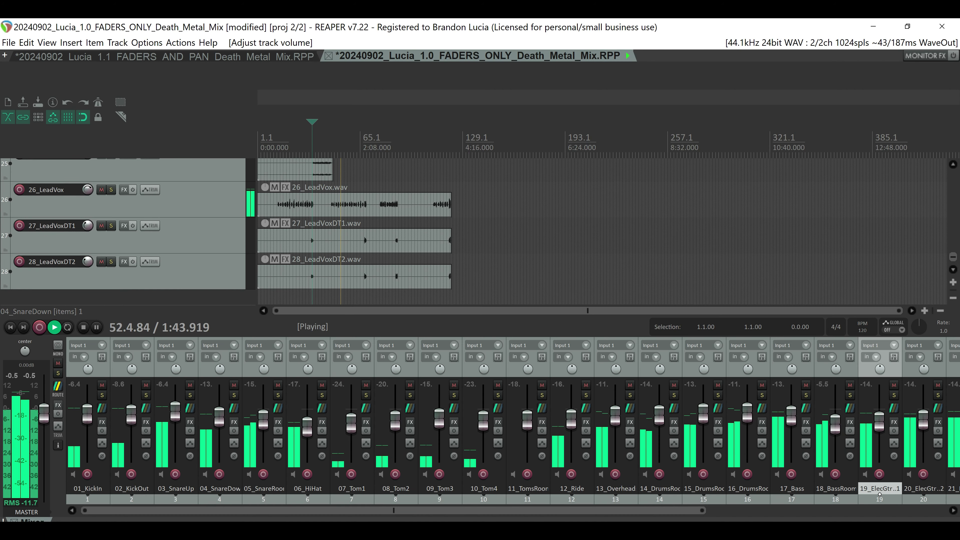
{"action": "left_click_drag", "start_coordinate": [191, 348], "coordinate": [192, 346]}
{"action": "left_click_drag", "start_coordinate": [175, 409], "coordinate": [175, 408]}
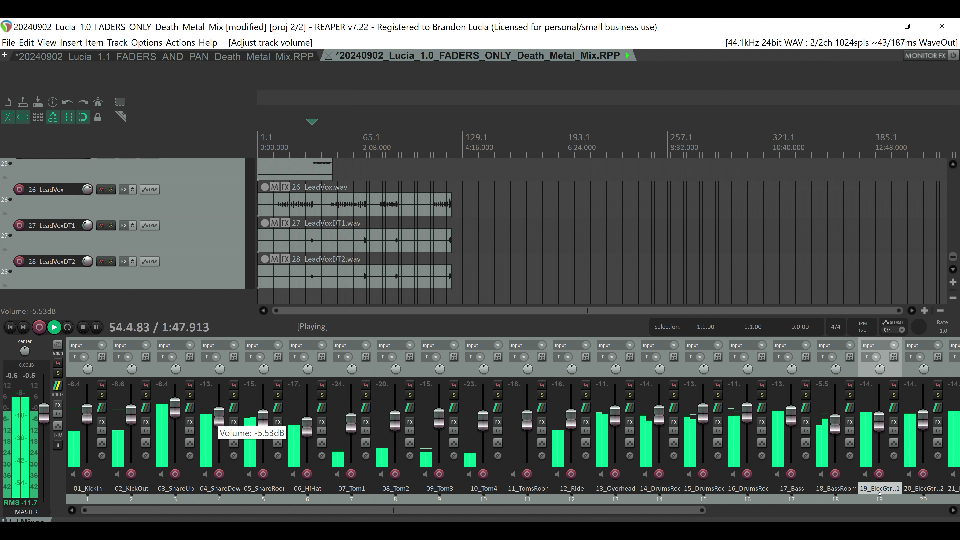
{"action": "left_click_drag", "start_coordinate": [249, 511], "coordinate": [489, 510]}
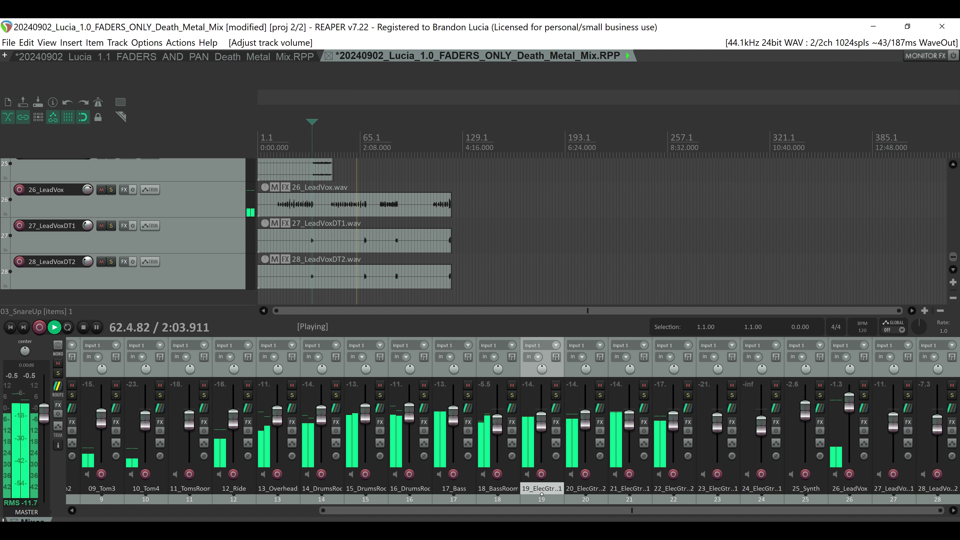
Briefly boost the 22_ElecGtr fader to hear that guitar in the mix, and return it to its earlier level
{"action": "left_click_drag", "start_coordinate": [632, 511], "coordinate": [394, 511]}
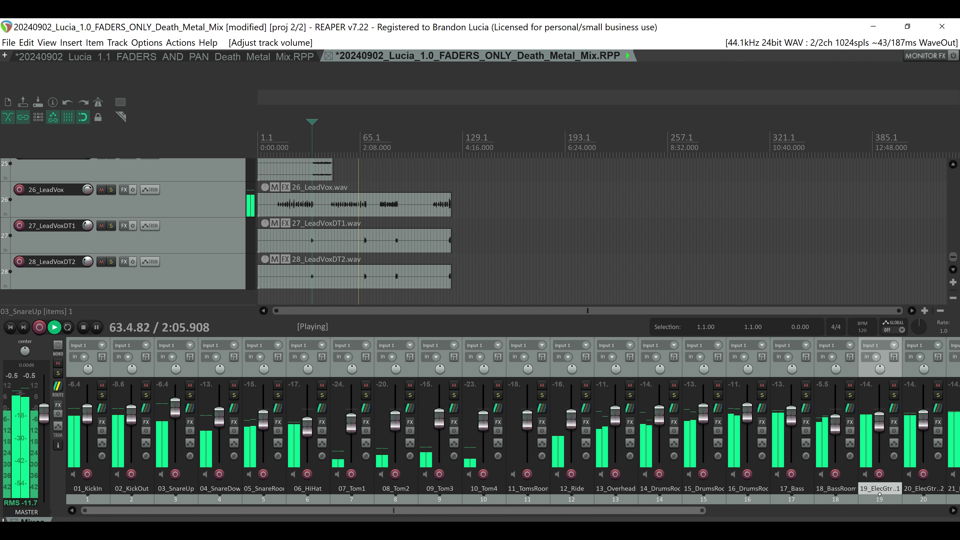
{"action": "scroll", "coordinate": [393, 510], "scroll_direction": "right", "scroll_amount": 3}
{"action": "scroll", "coordinate": [569, 510], "scroll_direction": "right", "scroll_amount": 1}
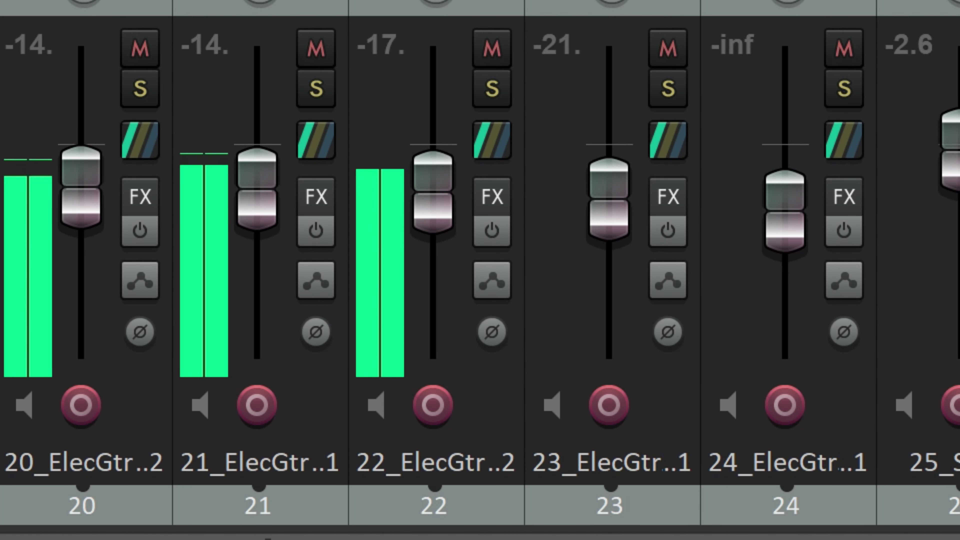
{"action": "left_click_drag", "start_coordinate": [674, 420], "coordinate": [673, 393]}
{"action": "left_click_drag", "start_coordinate": [433, 82], "coordinate": [433, 177]}
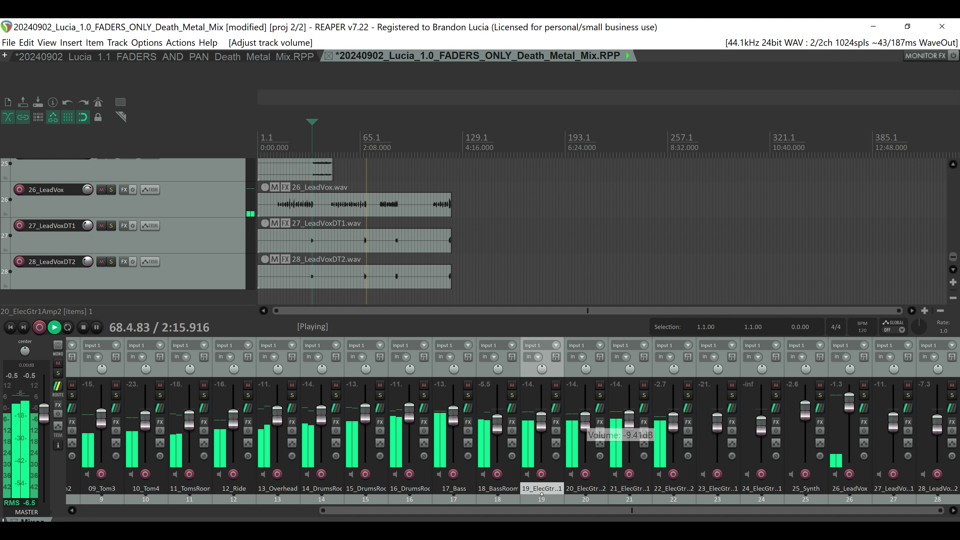
Audition 17_Bass and 18_BassRoom soloed in turn against the full mix, leaving both tracks unsoloed
{"action": "left_click", "coordinate": [469, 394]}
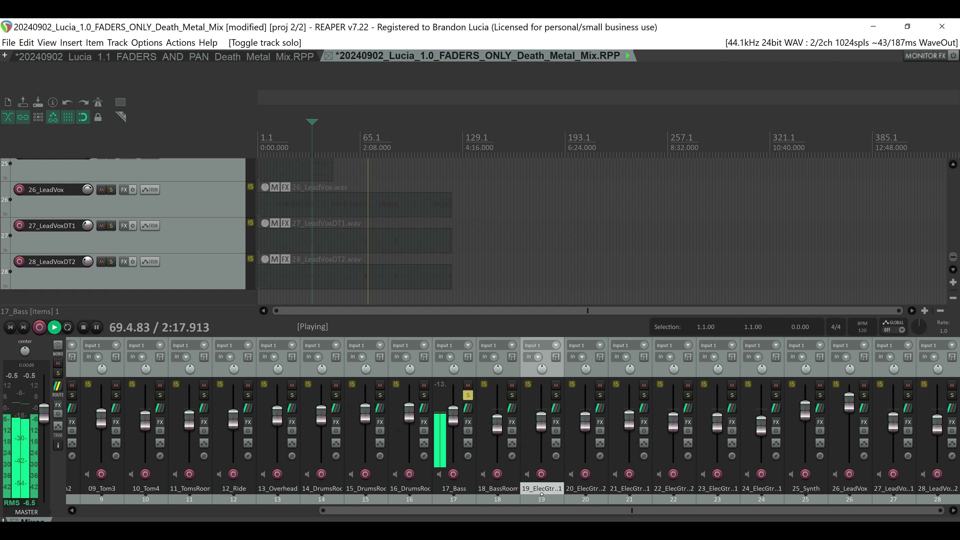
{"action": "left_click", "coordinate": [468, 395]}
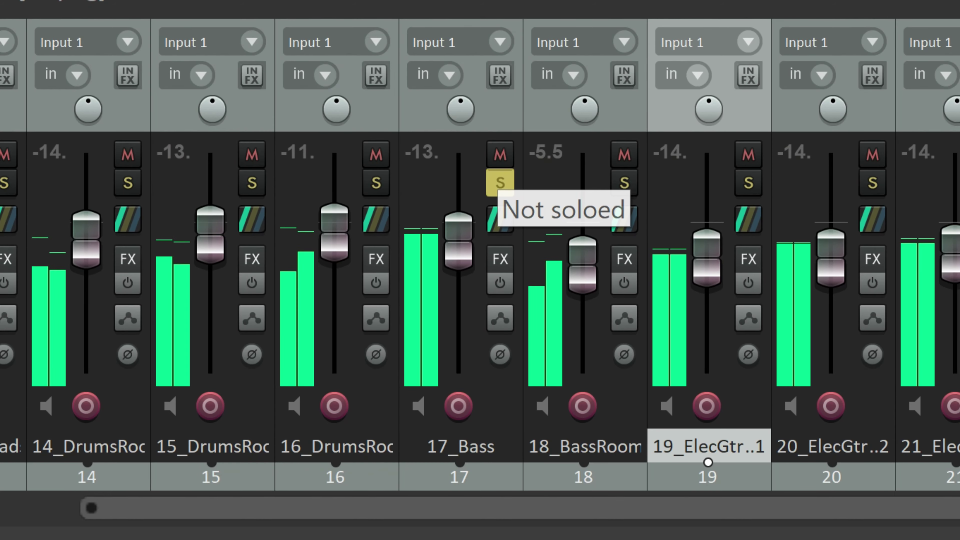
{"action": "left_click", "coordinate": [500, 182]}
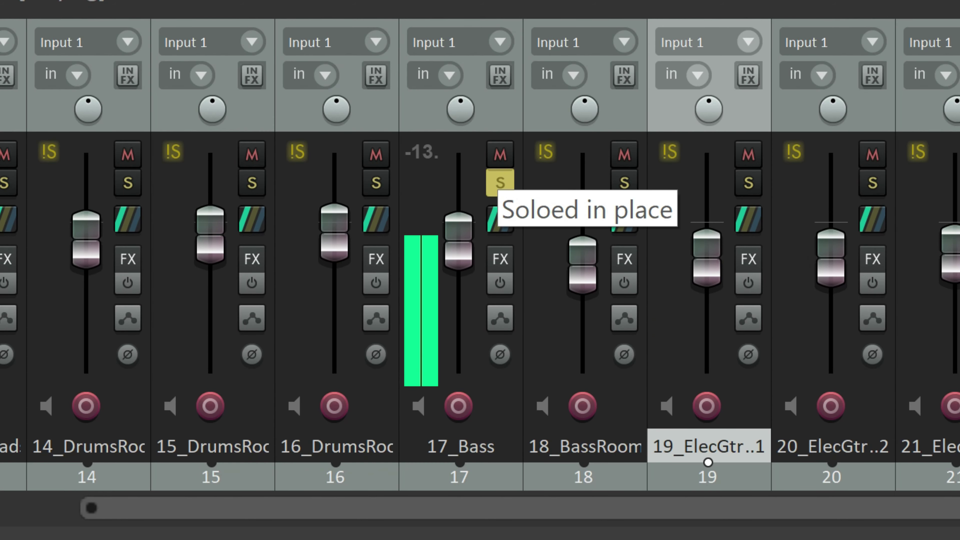
{"action": "left_click", "coordinate": [500, 183]}
{"action": "left_click", "coordinate": [624, 183]}
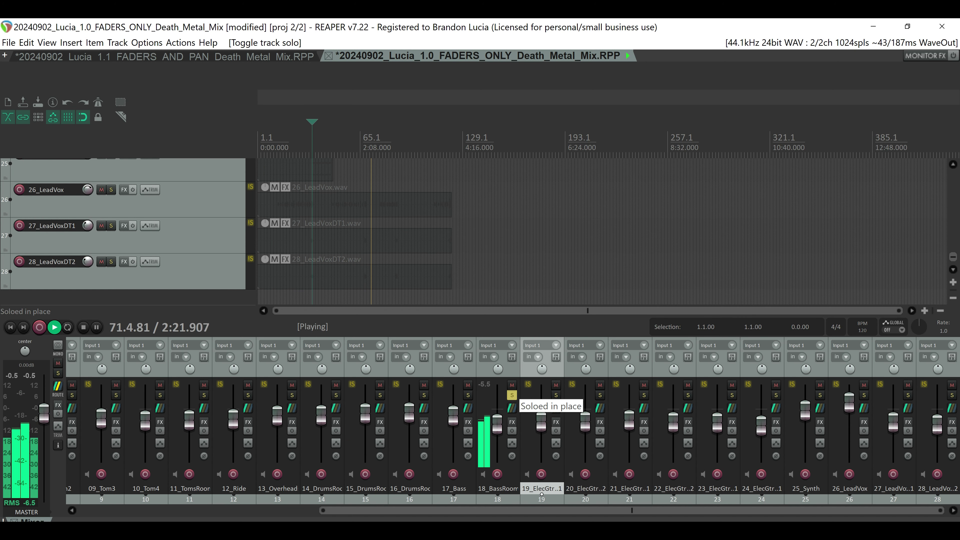
{"action": "left_click", "coordinate": [512, 395]}
Audition guitar tracks 19, 20 and 22 soloed in turn, and set the 19_ElecGtr1Amp1 fader to -9.47 dB
{"action": "left_click", "coordinate": [556, 394]}
{"action": "left_click", "coordinate": [556, 395]}
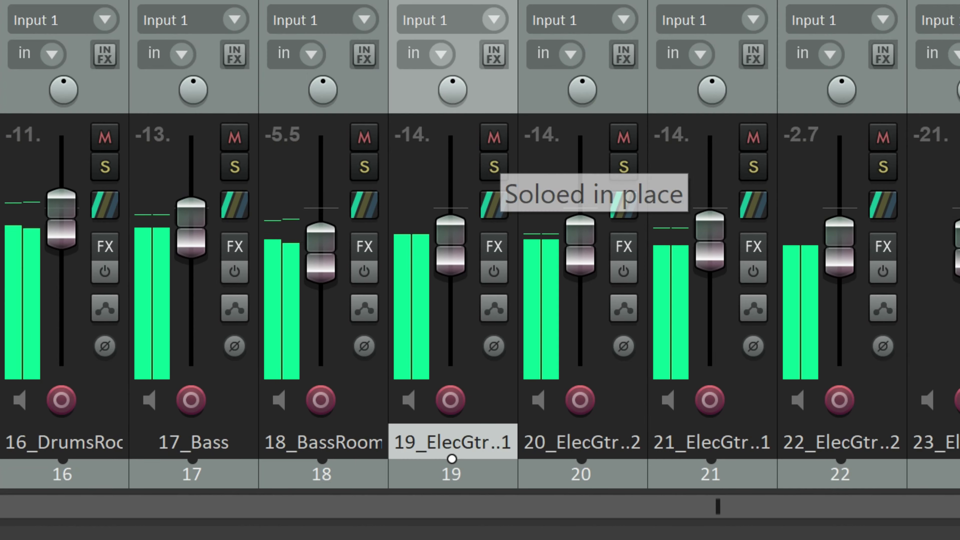
{"action": "left_click", "coordinate": [600, 395]}
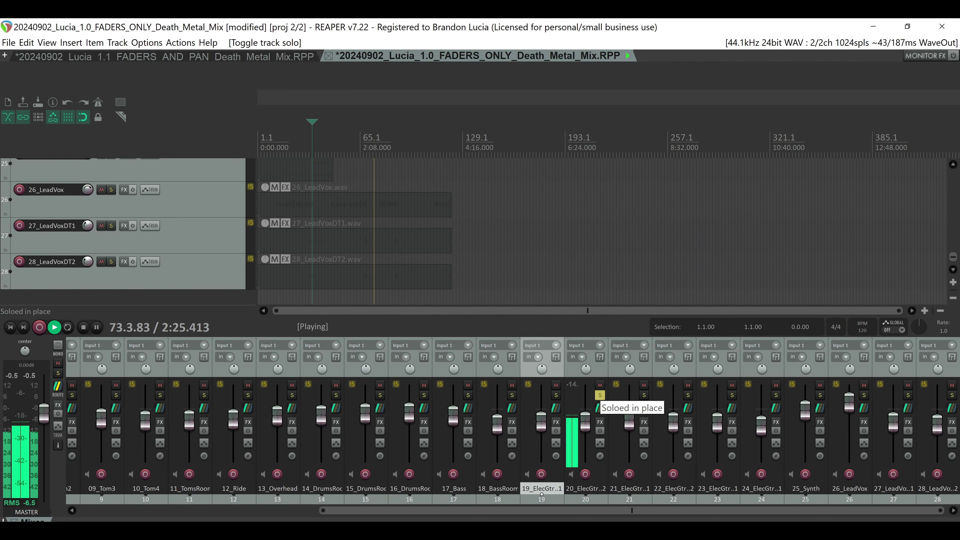
{"action": "left_click", "coordinate": [600, 395]}
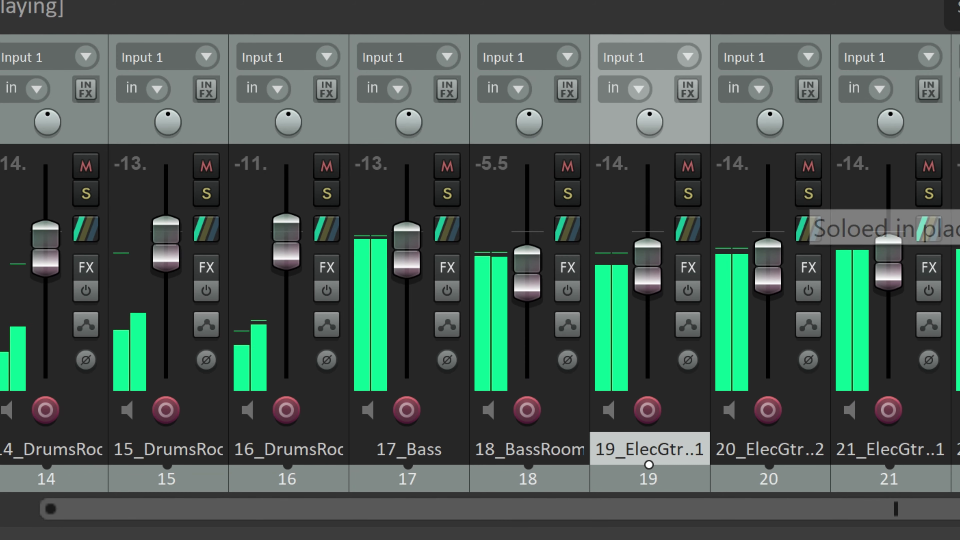
{"action": "left_click", "coordinate": [688, 395]}
{"action": "left_click", "coordinate": [688, 395]}
{"action": "left_click", "coordinate": [541, 422]}
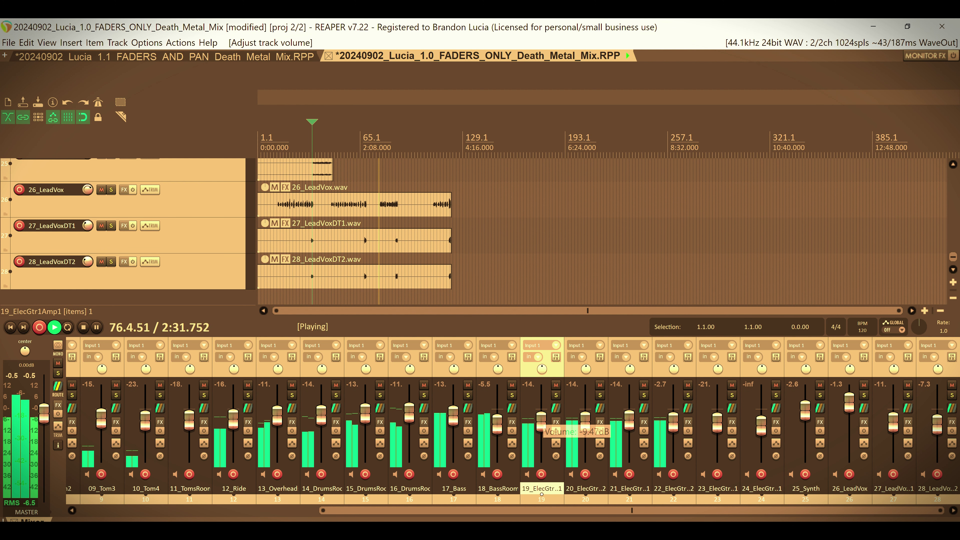
Raise the 06_HiHat fader to -9.41 dB for comparison, and pull it down slightly below its starting level
{"action": "left_click_drag", "start_coordinate": [631, 511], "coordinate": [479, 511]}
{"action": "left_click_drag", "start_coordinate": [479, 511], "coordinate": [474, 511]}
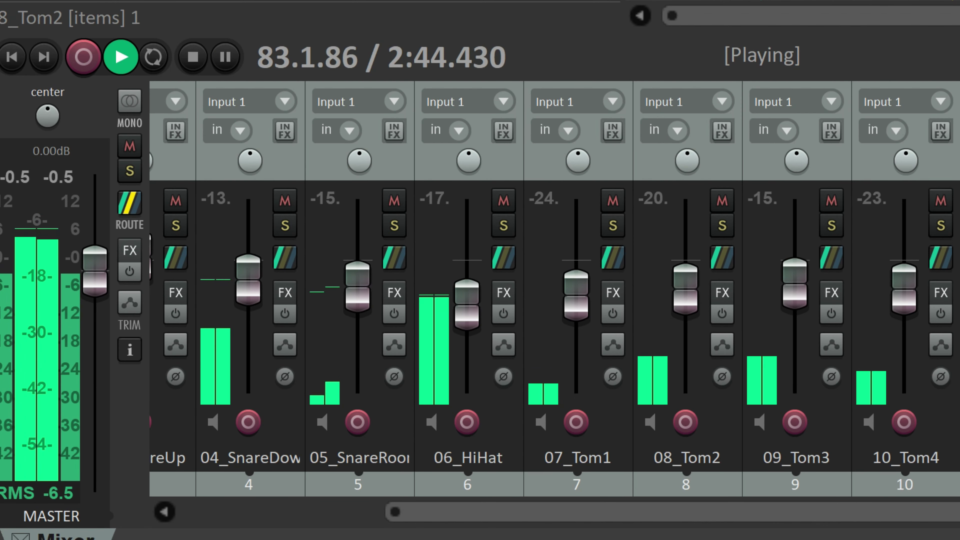
{"action": "left_click_drag", "start_coordinate": [188, 427], "coordinate": [188, 422]}
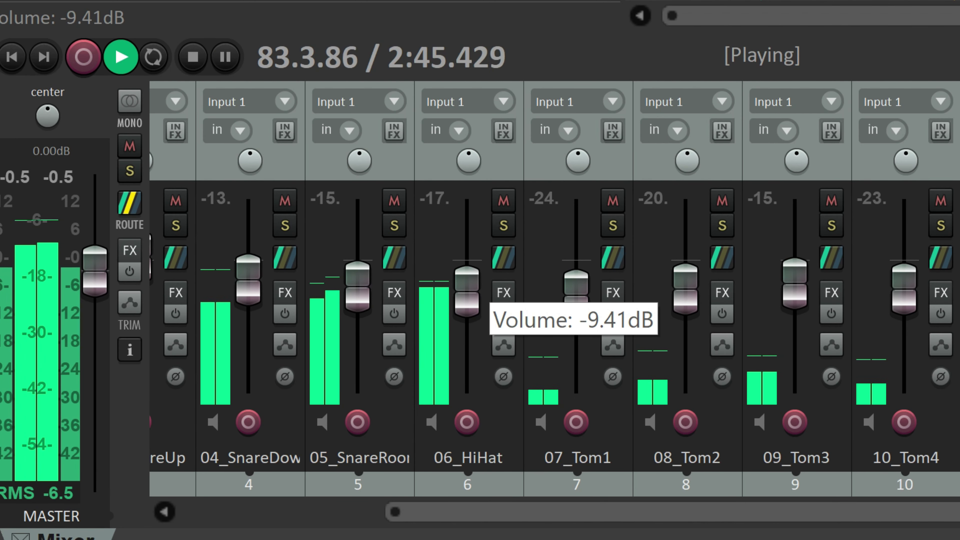
{"action": "left_click_drag", "start_coordinate": [467, 292], "coordinate": [467, 310]}
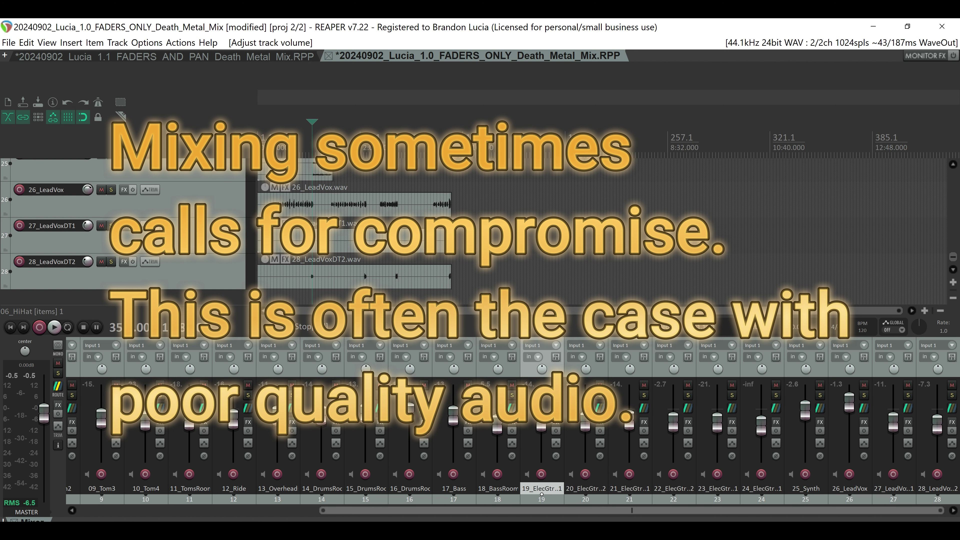
Save the finished faders-only mix project and bring the first drum tracks into view in the mixer
{"action": "left_click_drag", "start_coordinate": [632, 510], "coordinate": [409, 511]}
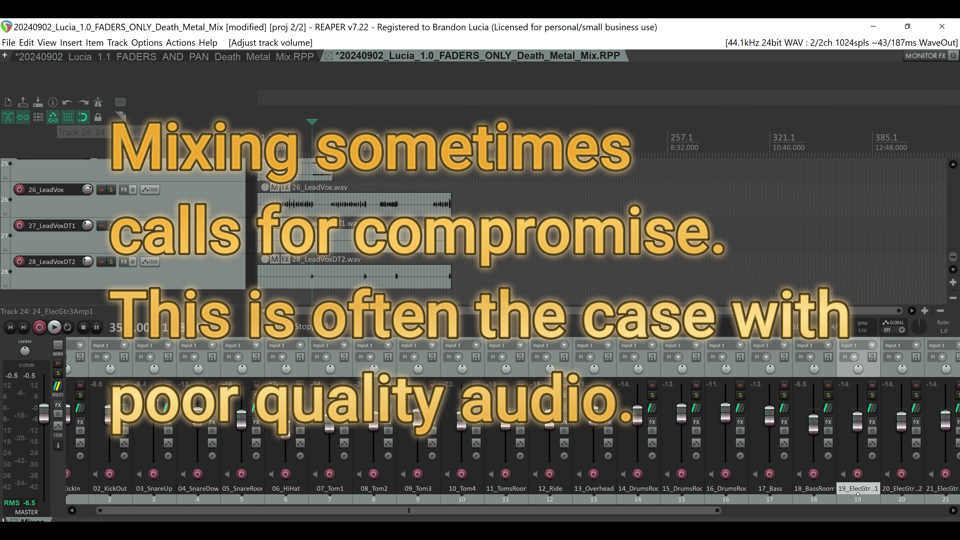
{"action": "left_click", "coordinate": [9, 42]}
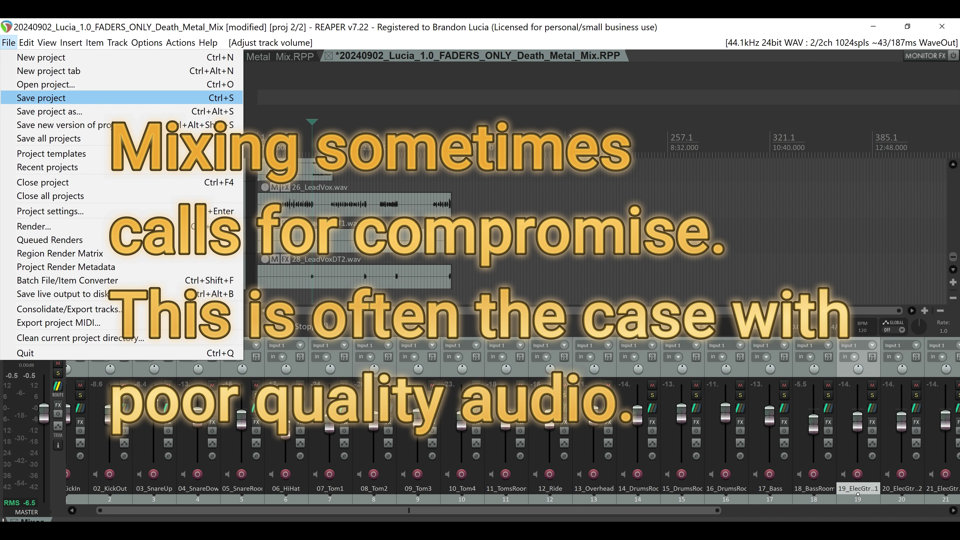
{"action": "key", "text": "Return"}
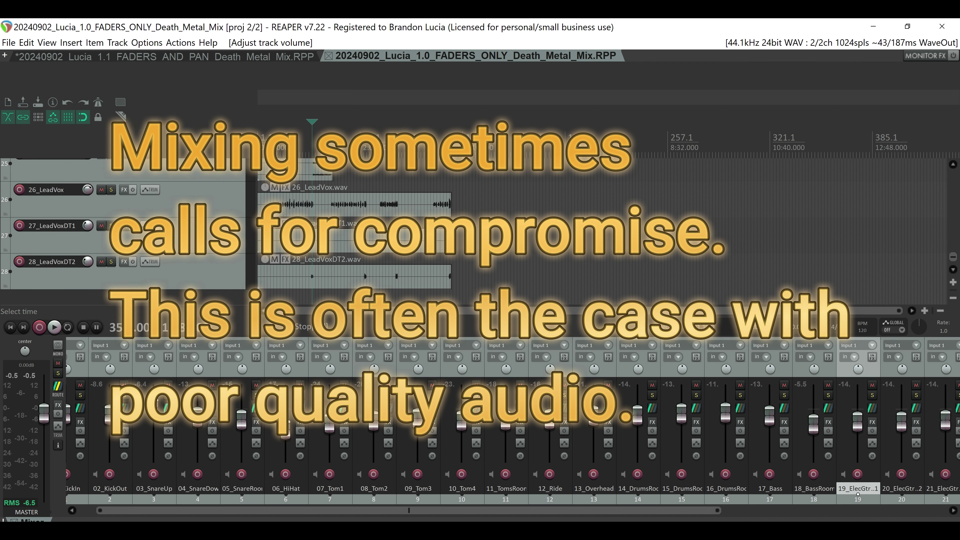
{"action": "mouse_move", "coordinate": [410, 511]}
{"action": "left_mouse_down"}
{"action": "mouse_move", "coordinate": [633, 511]}
{"action": "mouse_move", "coordinate": [394, 510]}
{"action": "left_mouse_up"}
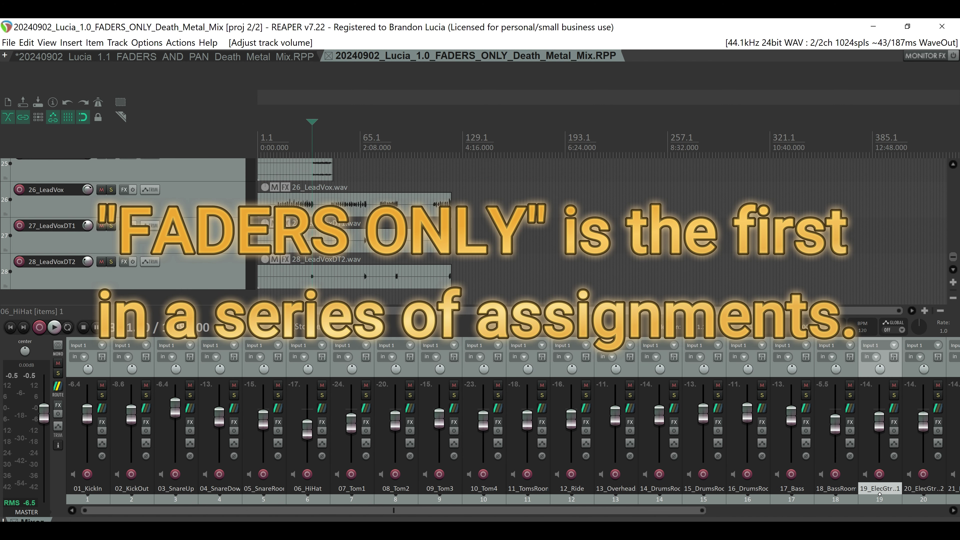